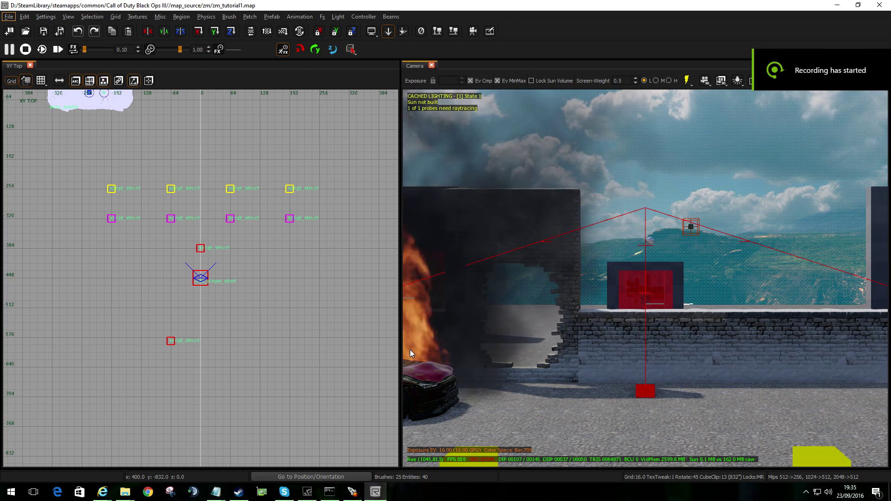
- Examine the map in the camera view from ground level up through the volumes enclosing the level
right_drag(620, 292, 624, 358)
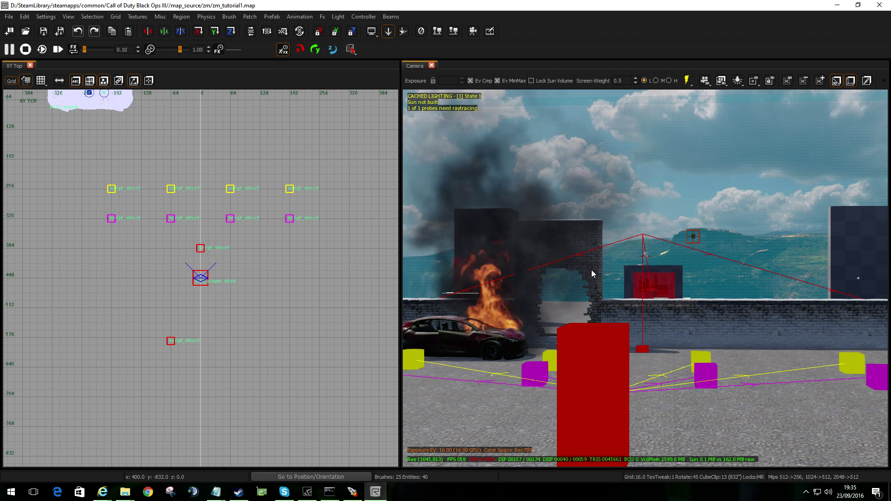
ctrl+middle_click(218, 398)
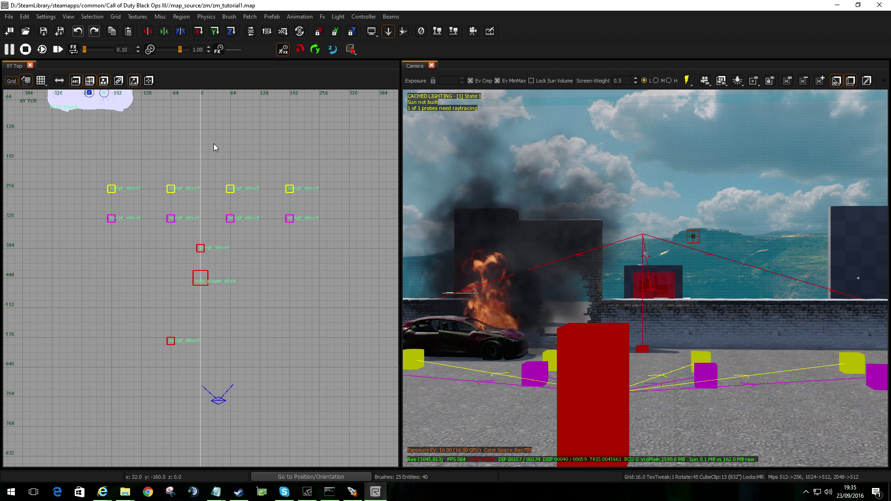
key(z)
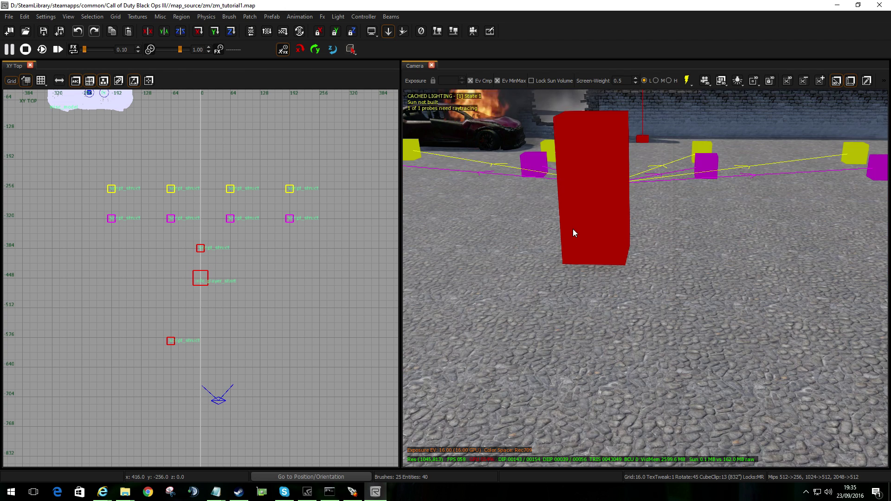
key(a)
key(a)
key(z)
key(d)
key(d)
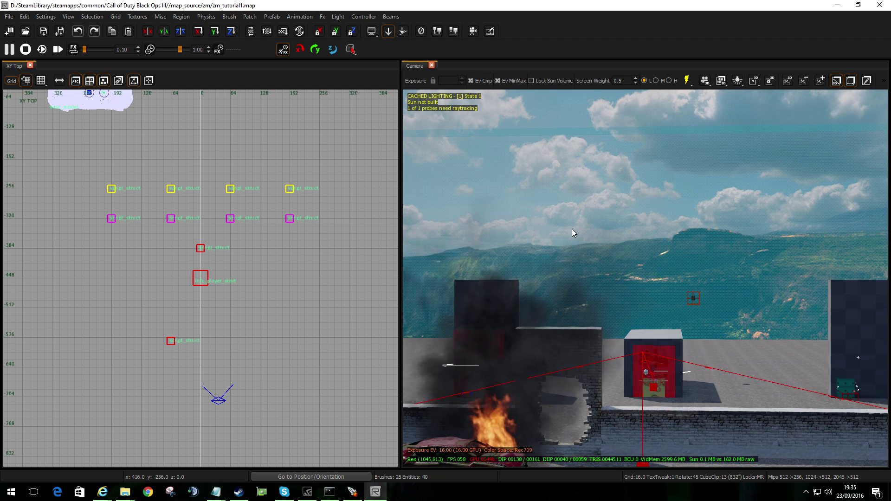
key(d)
key(d)
key(d)
key(d)
key(d)
key(d)
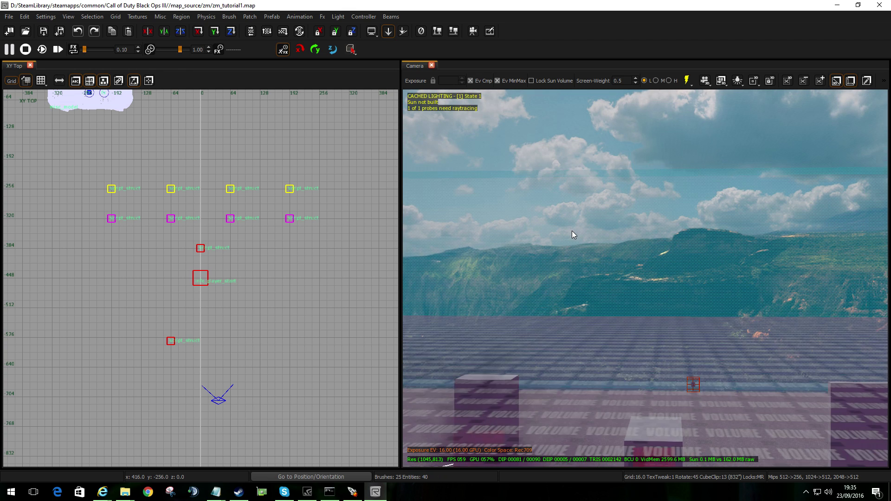
key(d)
key(d)
key(d)
key(d)
key(d)
key(d)
key(d)
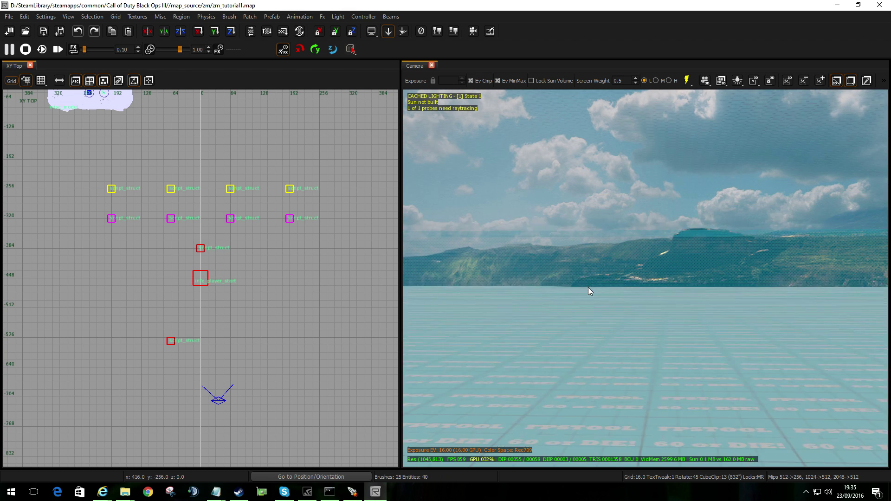
key(z)
key(d)
key(d)
key(d)
key(d)
key(d)
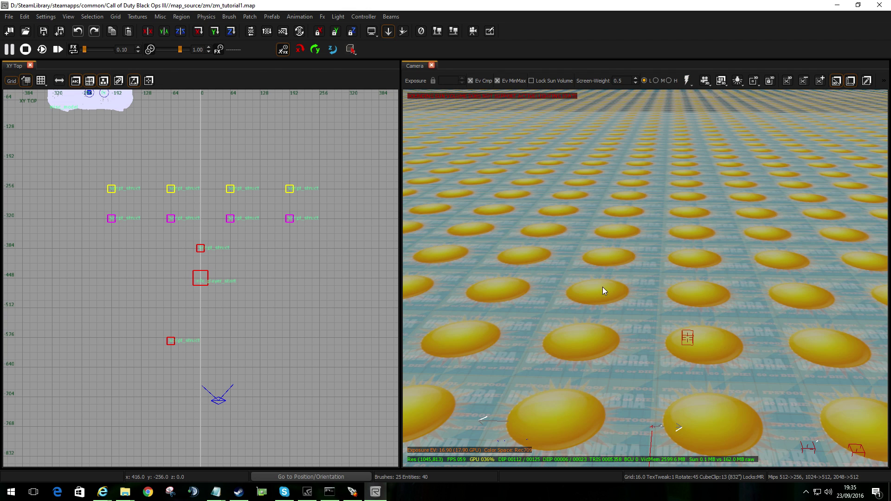
shift+click(642, 272)
key(Escape)
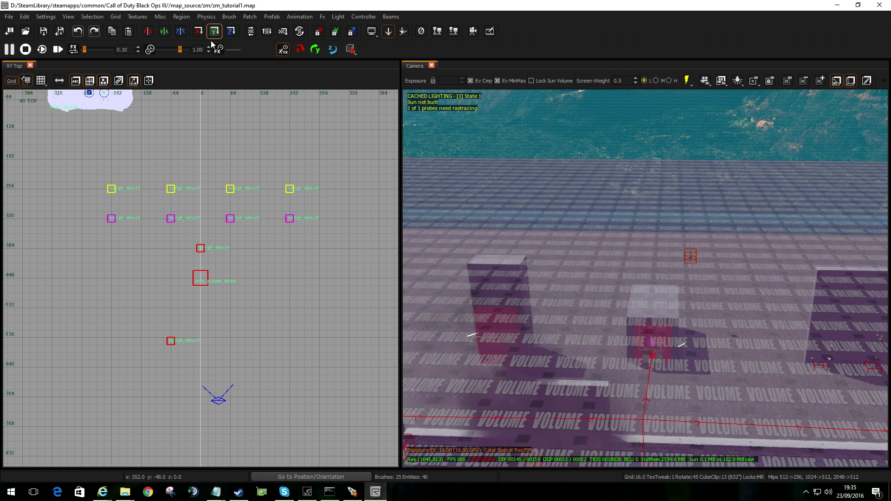
- Show the entity list and select the volume_sun entity in it
click(69, 18)
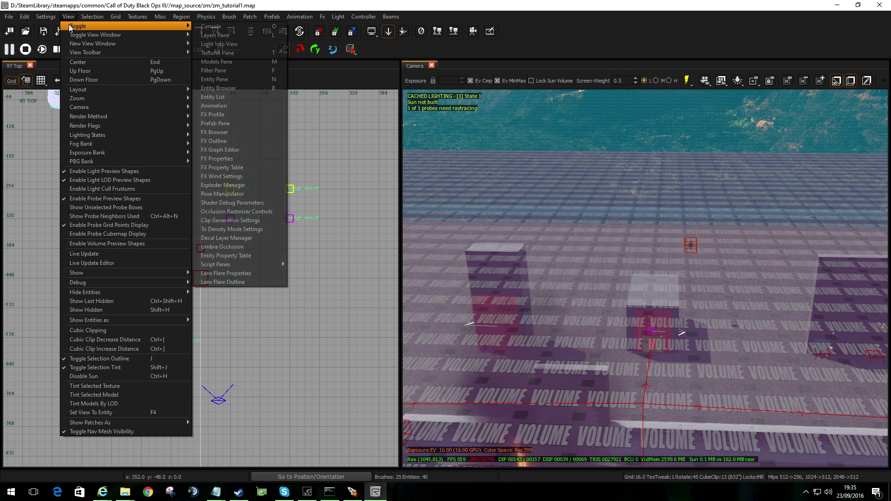
mouse_move(70, 25)
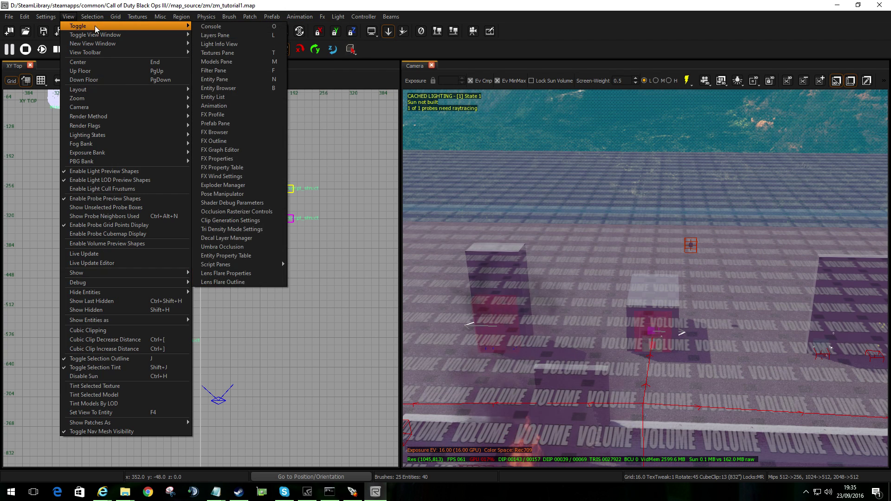
click(232, 98)
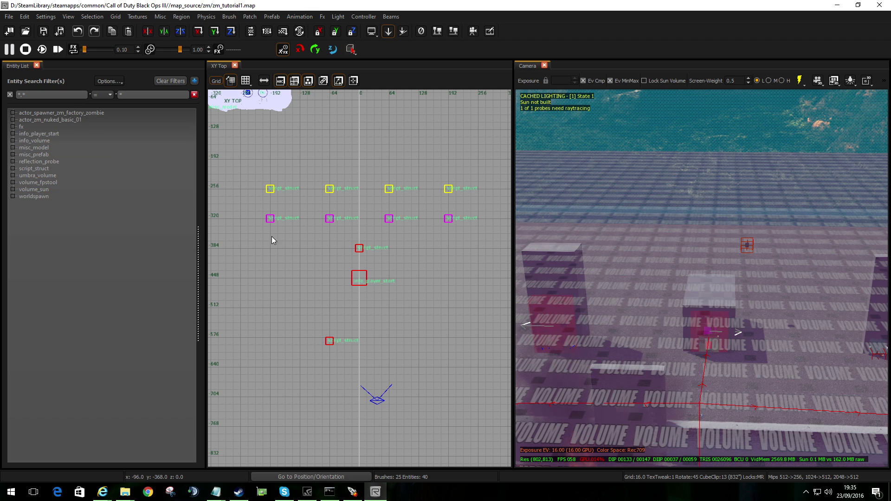
click(13, 190)
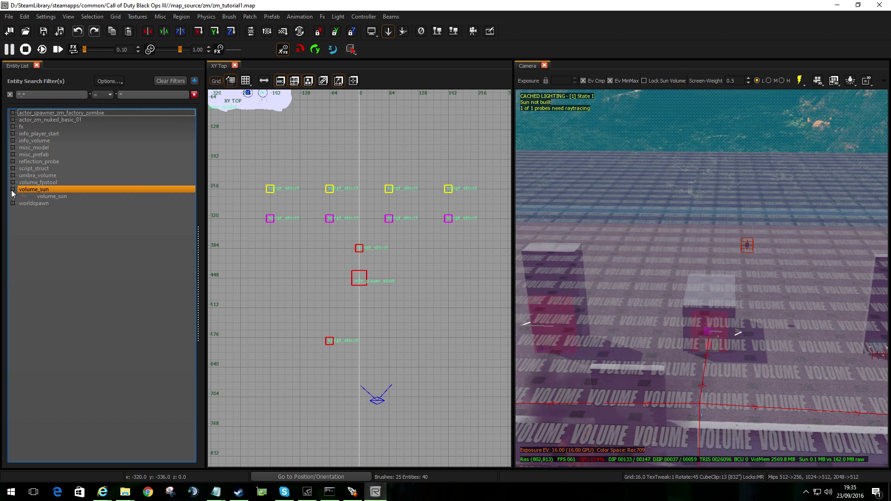
click(33, 199)
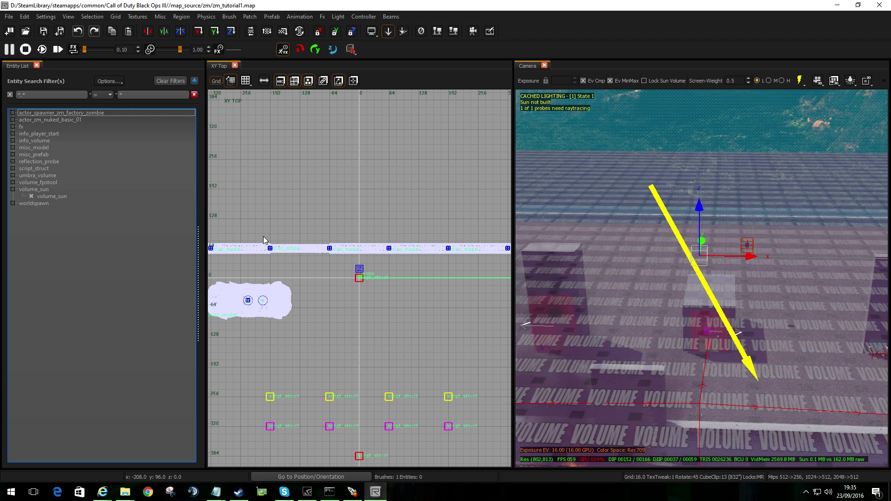
- Show the volume_sun entity's properties, close the entity list and widen the property area so the values are readable
key(n)
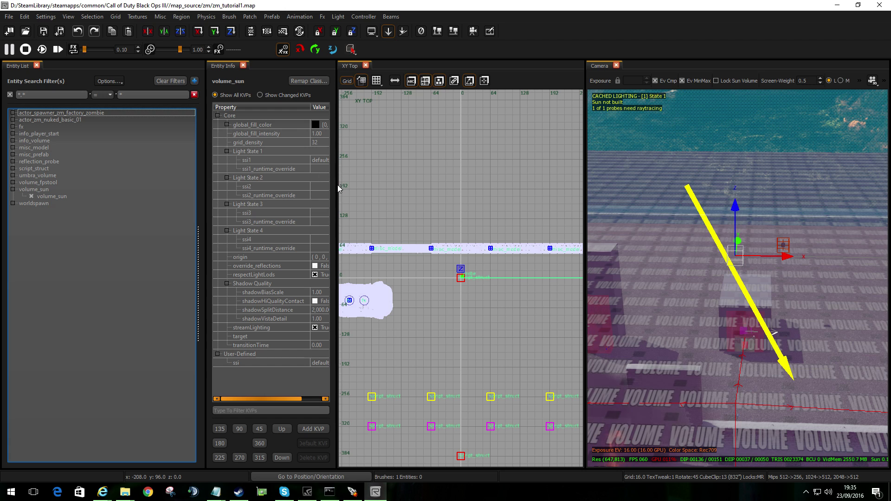
click(36, 66)
drag(170, 201, 240, 200)
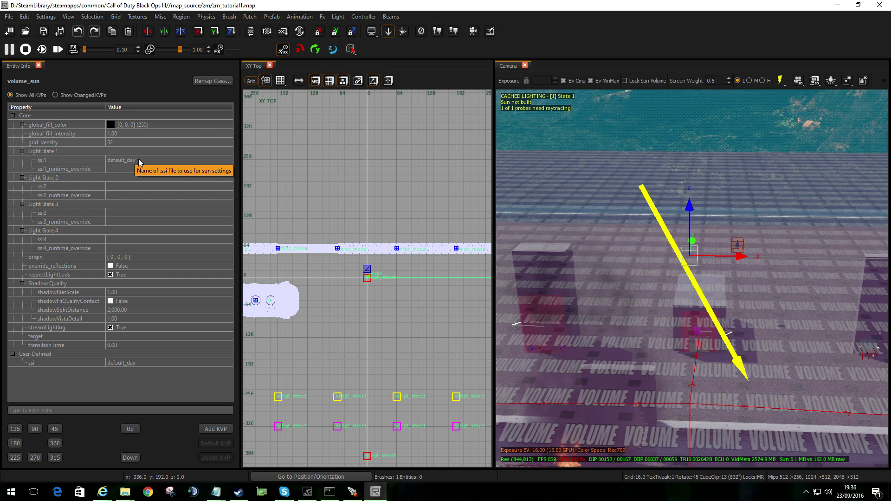
- Set ssi1 under Light State 1 of the volume_sun to default_night
click(167, 161)
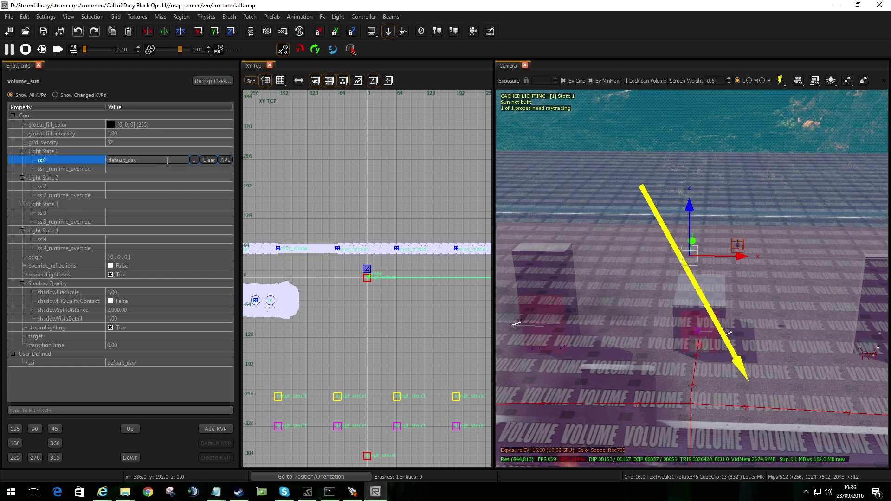
click(195, 160)
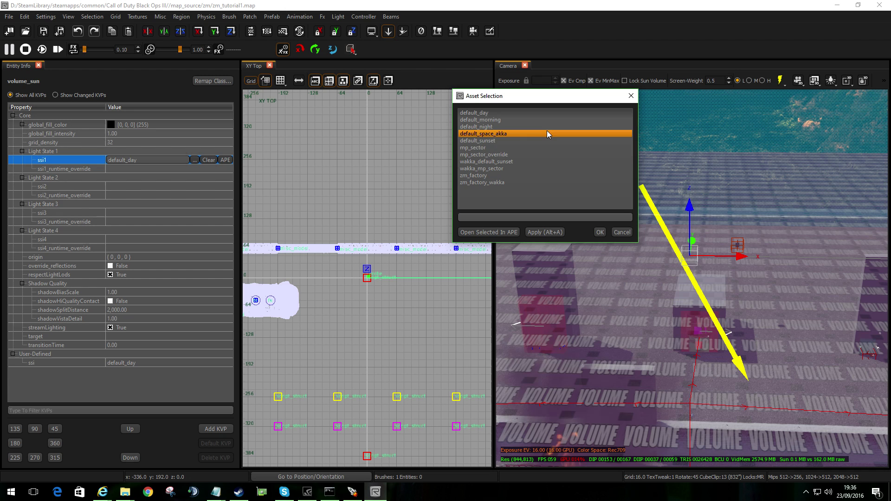
double_click(495, 126)
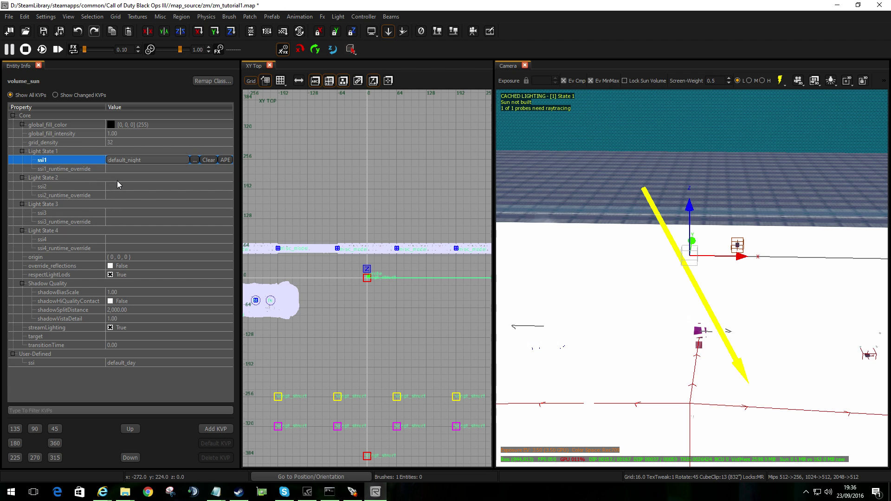
- Set ssi2 under Light State 2 of the volume_sun to default_sunset
click(123, 185)
click(195, 186)
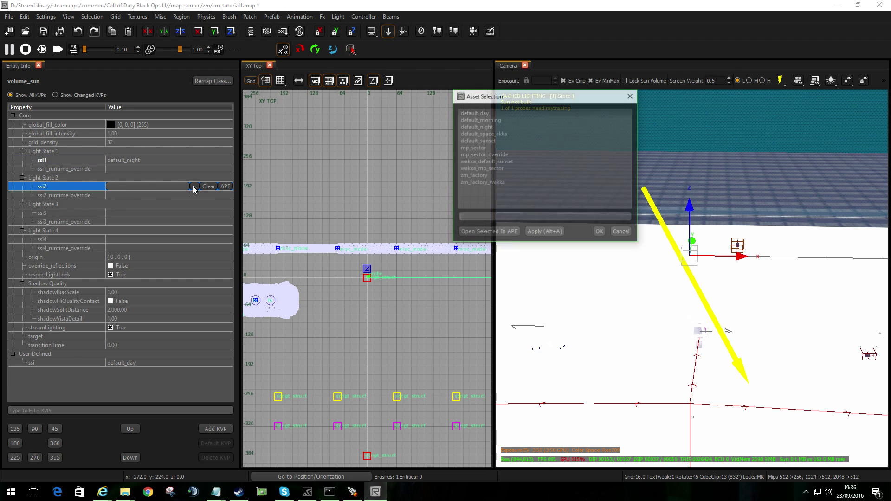
double_click(492, 140)
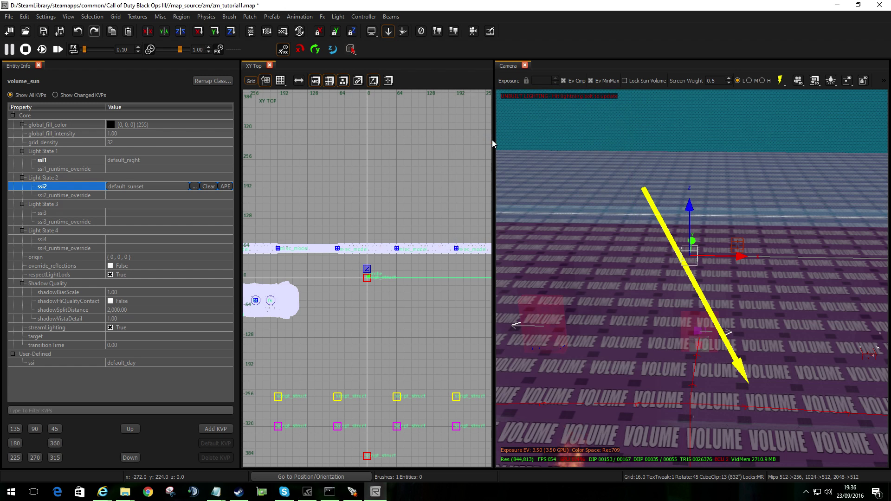
click(118, 212)
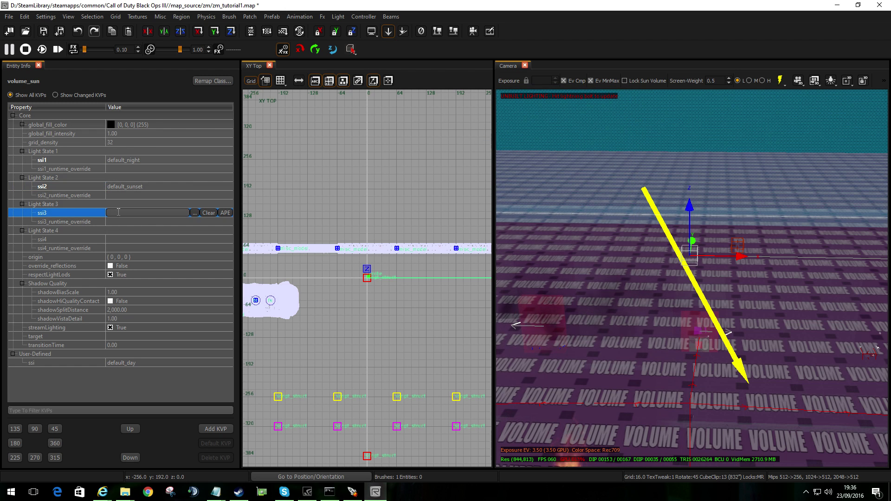
click(194, 213)
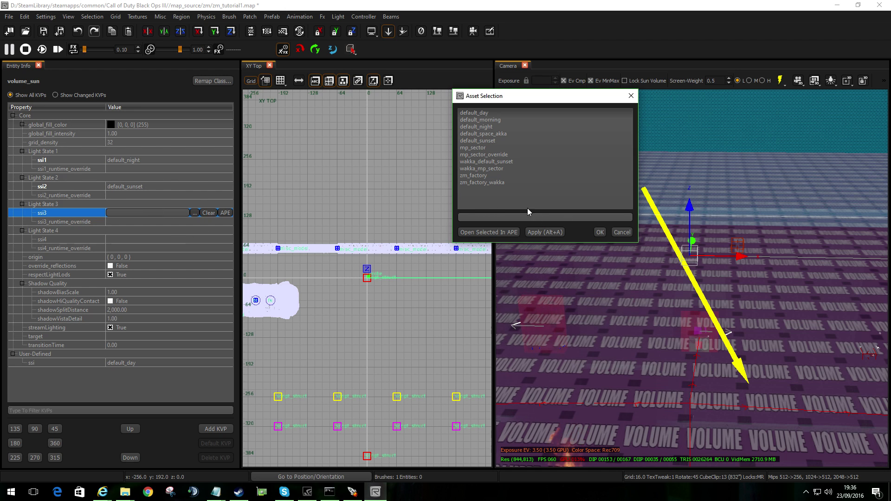
click(628, 232)
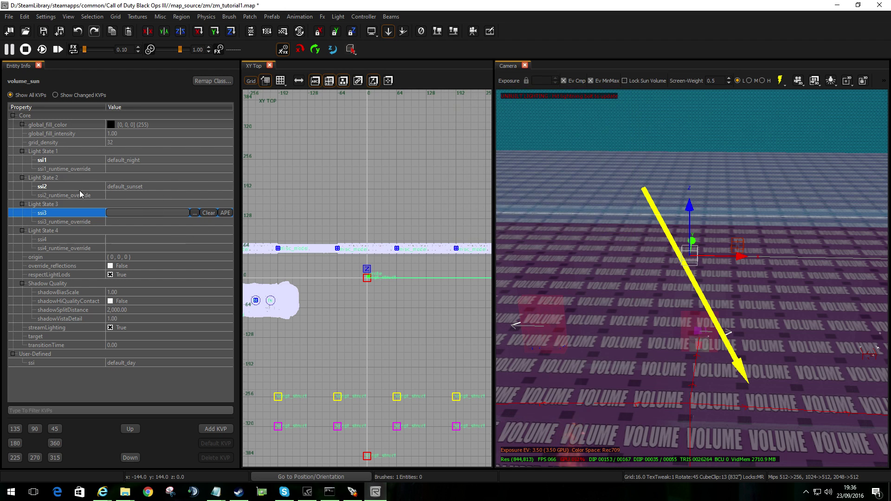
- Change ssi2 under Light State 2 of the volume_sun to zm_factory
click(150, 187)
click(194, 186)
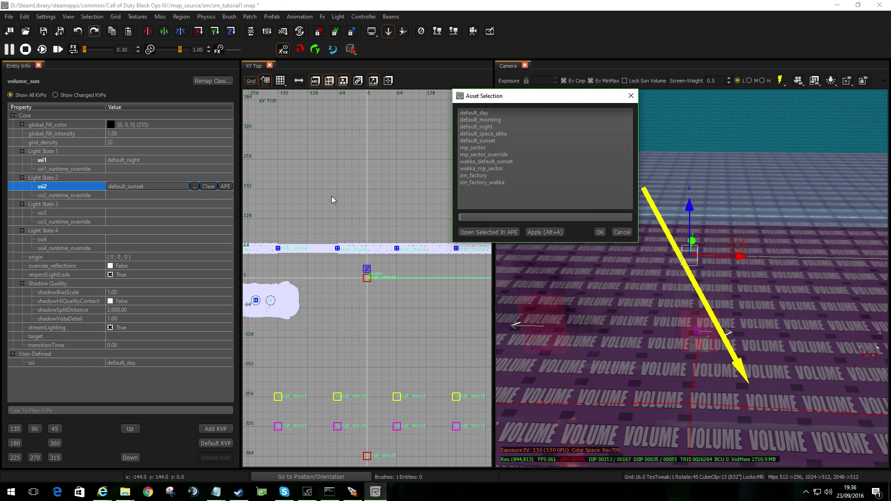
click(495, 175)
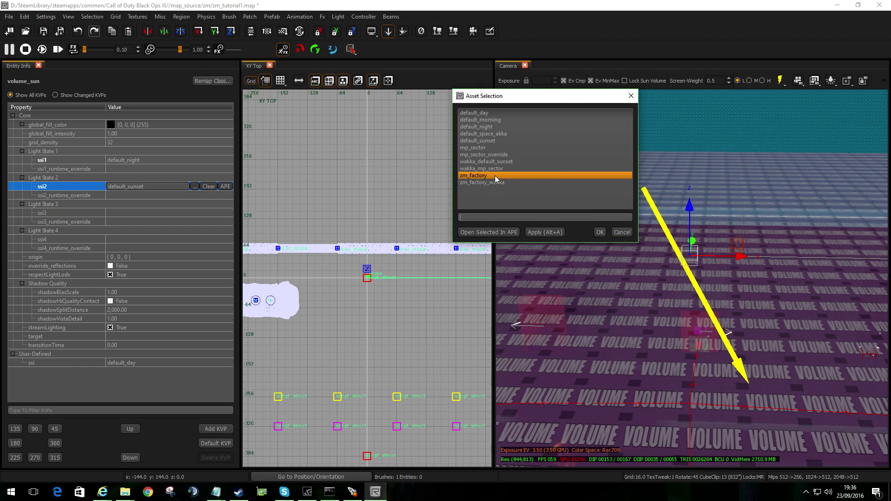
double_click(495, 175)
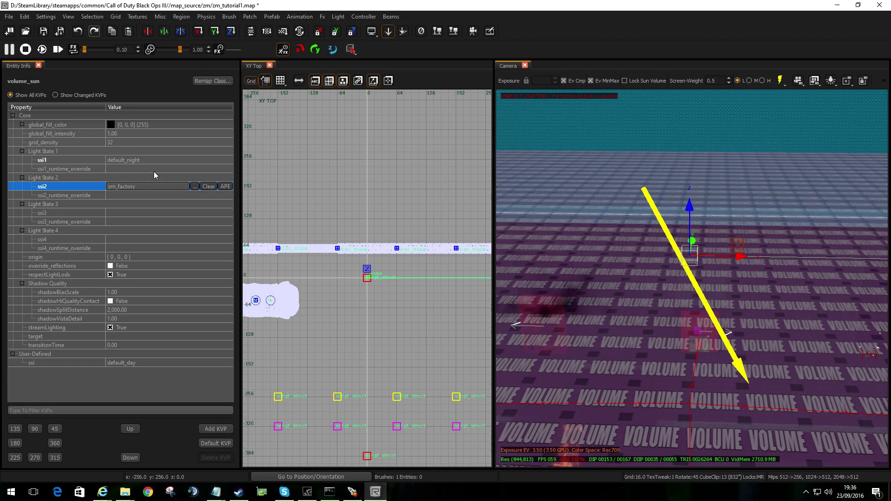
- Set ssi3 under Light State 3 of the volume_sun to default_day
click(124, 213)
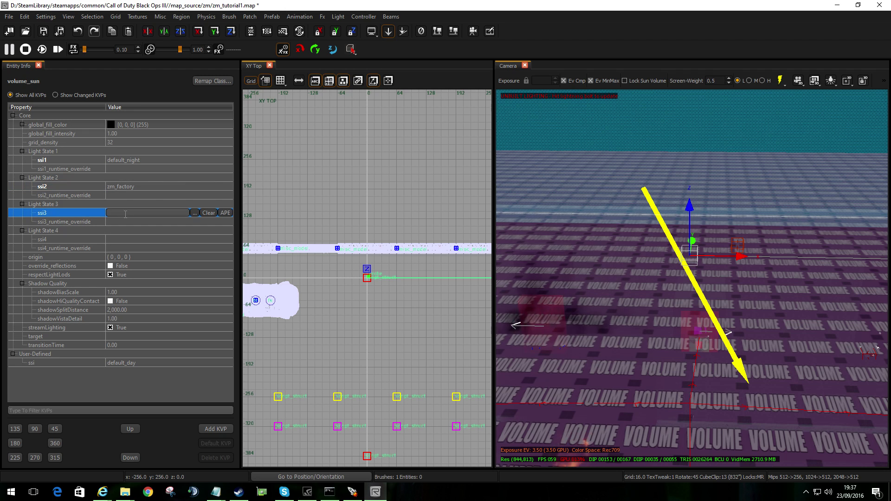
click(194, 213)
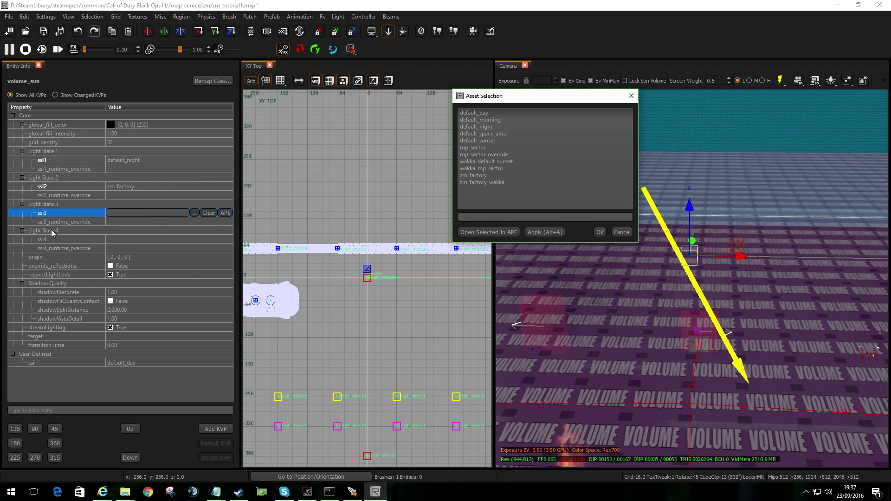
double_click(506, 113)
click(138, 231)
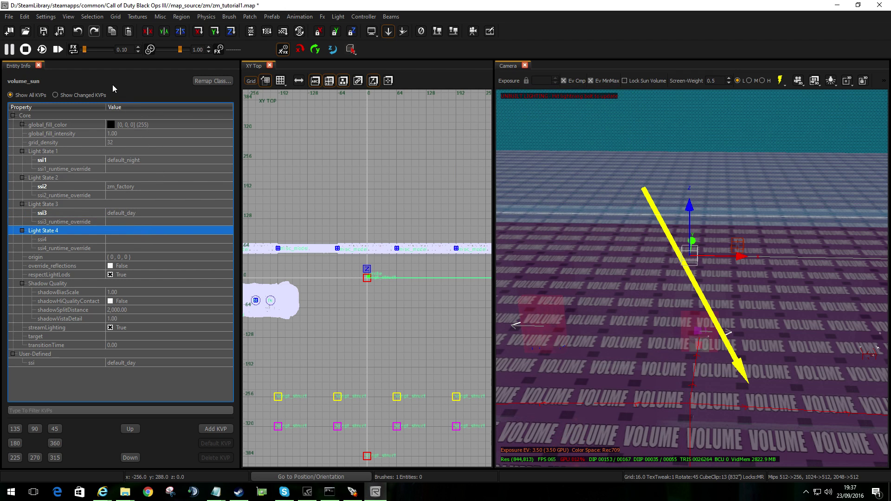
- Close the volume_sun entity's properties and save the map
click(39, 66)
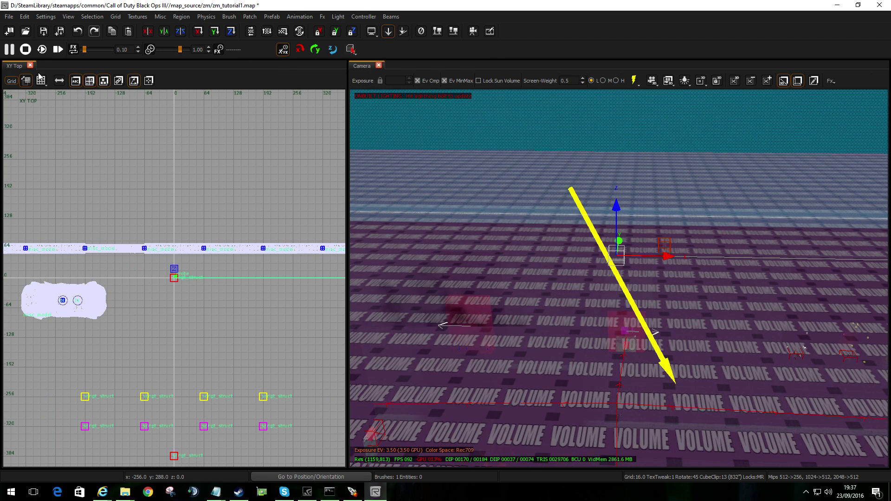
key(ctrl+s)
- Set the lighting build quality to H and build the map's lighting
key(c)
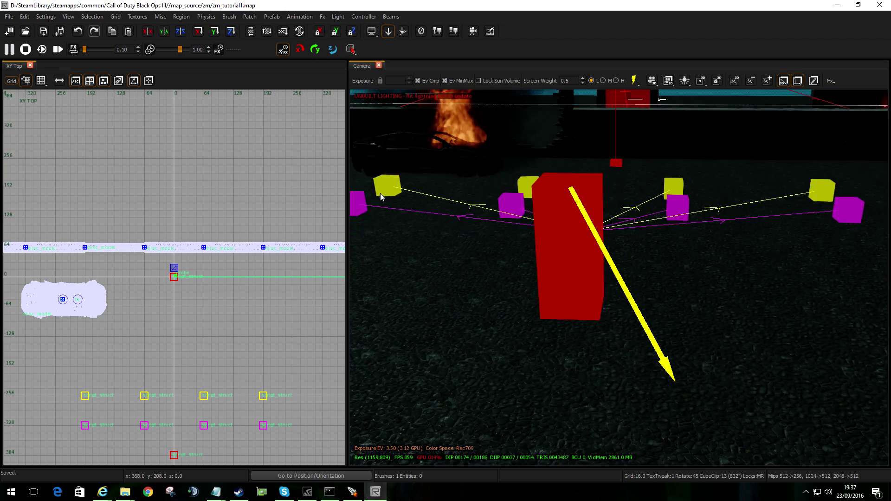
key(a)
key(d)
click(616, 80)
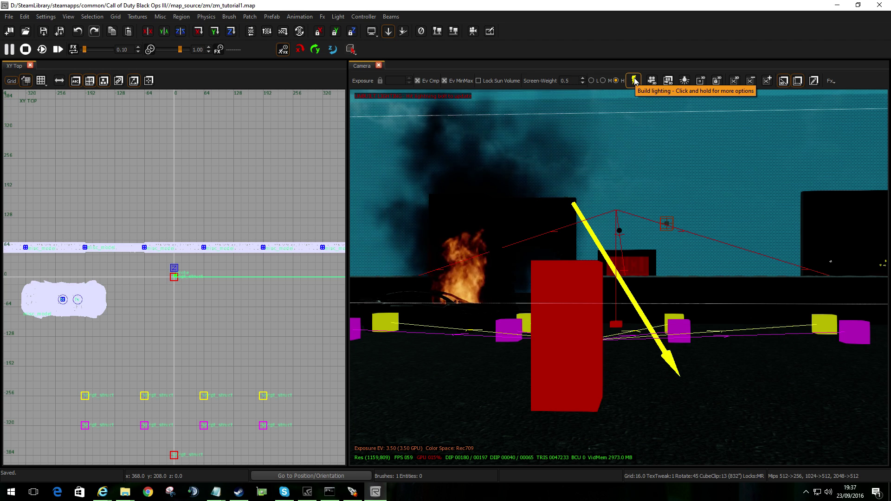
click(635, 81)
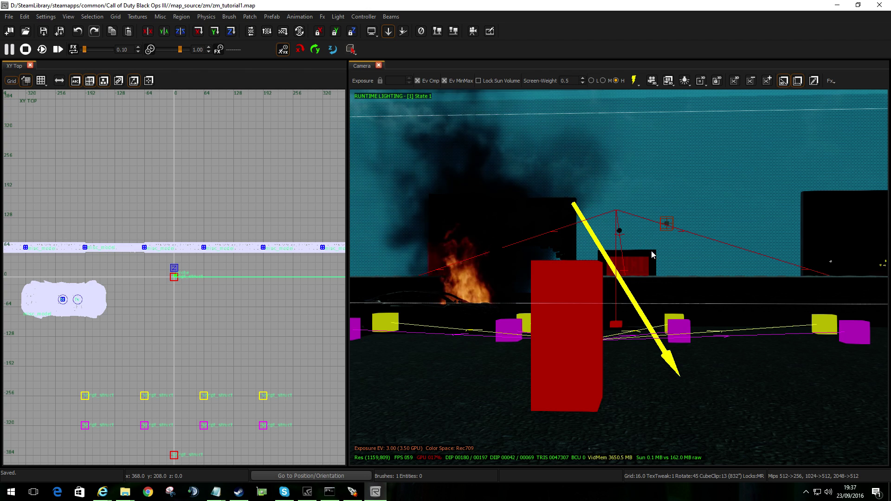
- Check which lighting states the camera view offers and inspect the courtyard under State 1 lighting
click(686, 81)
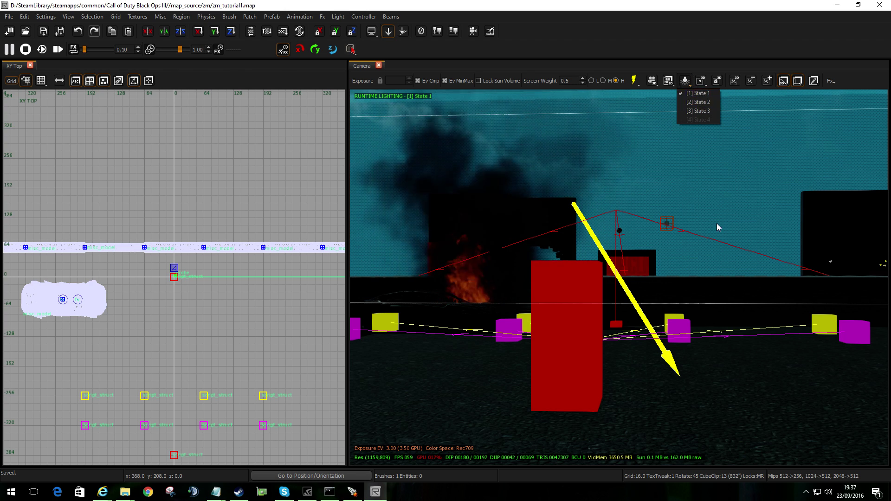
click(754, 412)
mouse_move(715, 374)
right_down()
mouse_move(738, 393)
mouse_move(738, 374)
mouse_move(785, 357)
mouse_move(787, 341)
mouse_move(710, 337)
mouse_move(729, 374)
mouse_move(711, 408)
right_up()
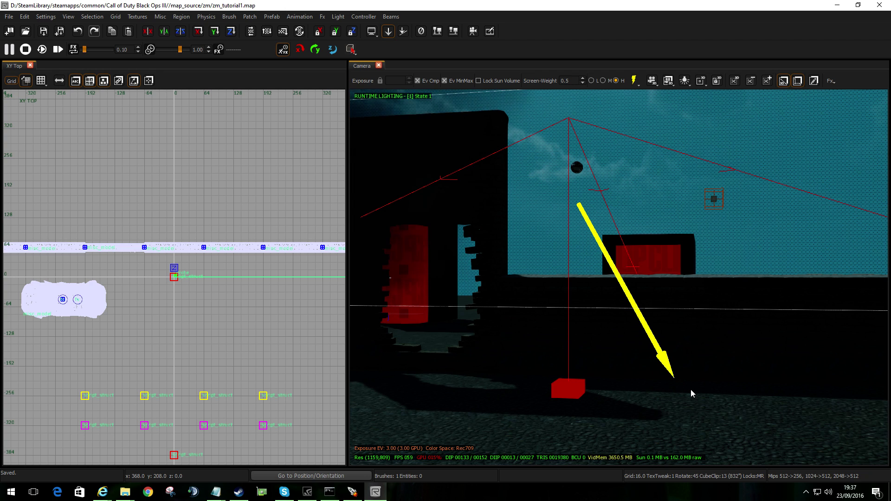
- Turn on game view for the camera and preview the courtyard under lighting State 2
key(g)
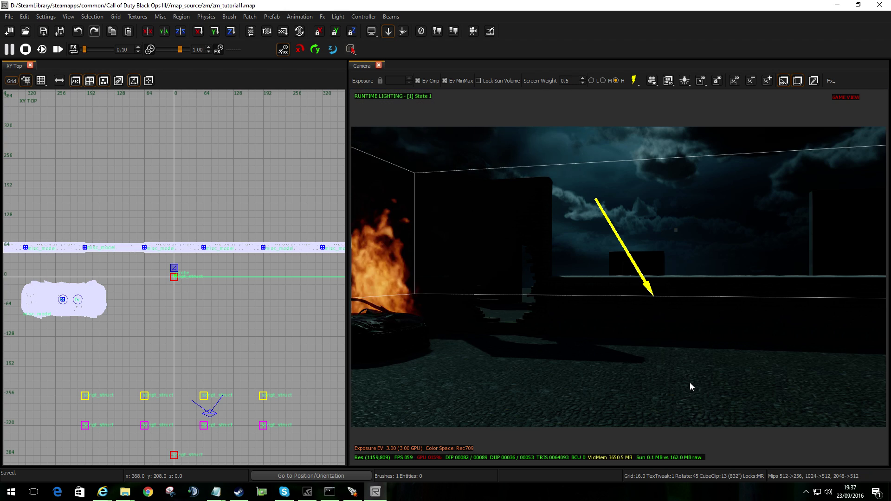
right_drag(690, 383, 695, 378)
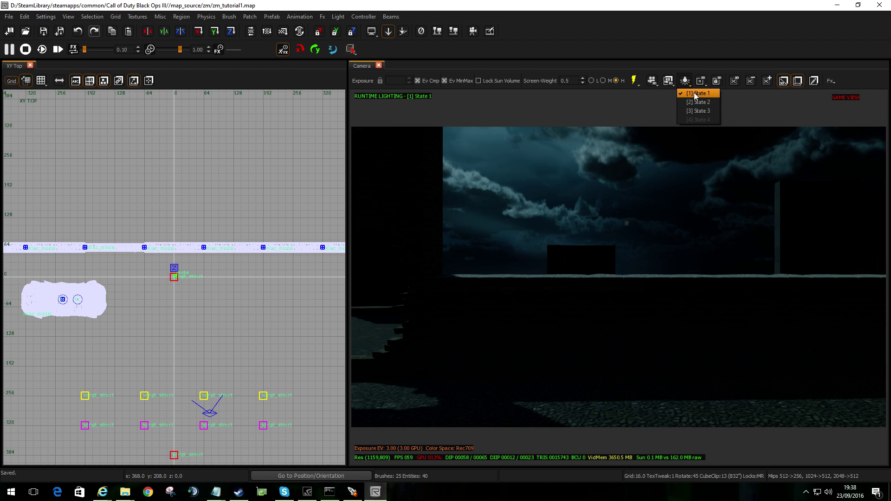
click(697, 102)
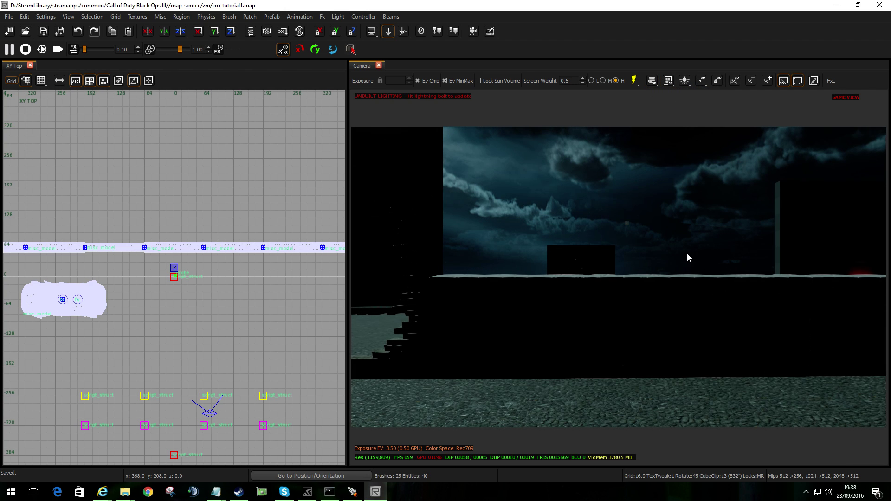
right_drag(687, 254, 671, 252)
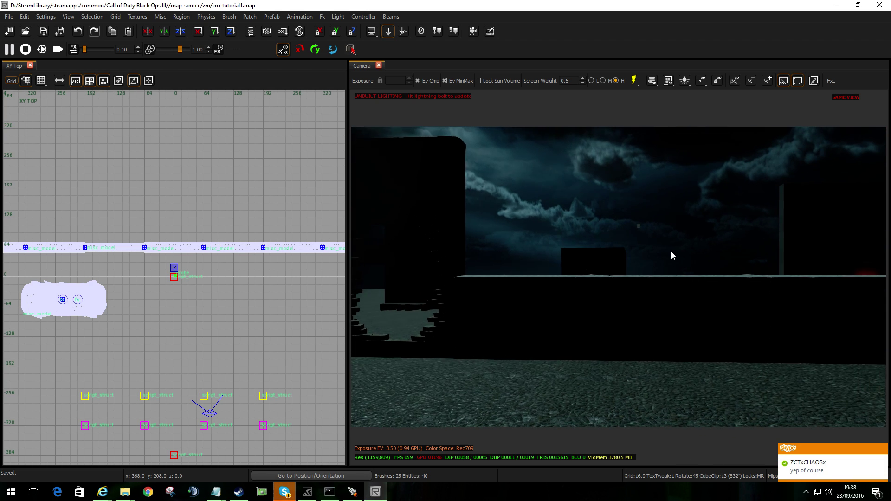
- Switch the camera's lighting back to State 1 and look over the sky, walls and courtyard
click(684, 81)
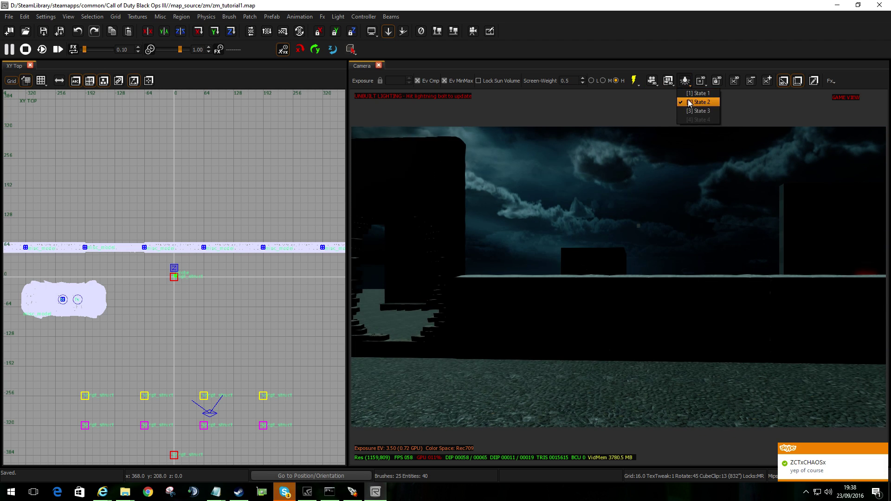
click(692, 93)
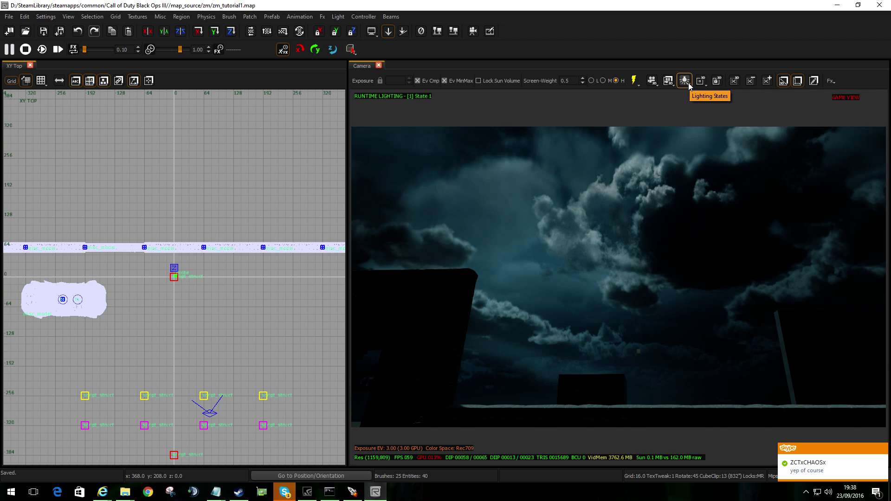
mouse_move(642, 215)
right_down()
mouse_move(599, 214)
mouse_move(645, 215)
right_up()
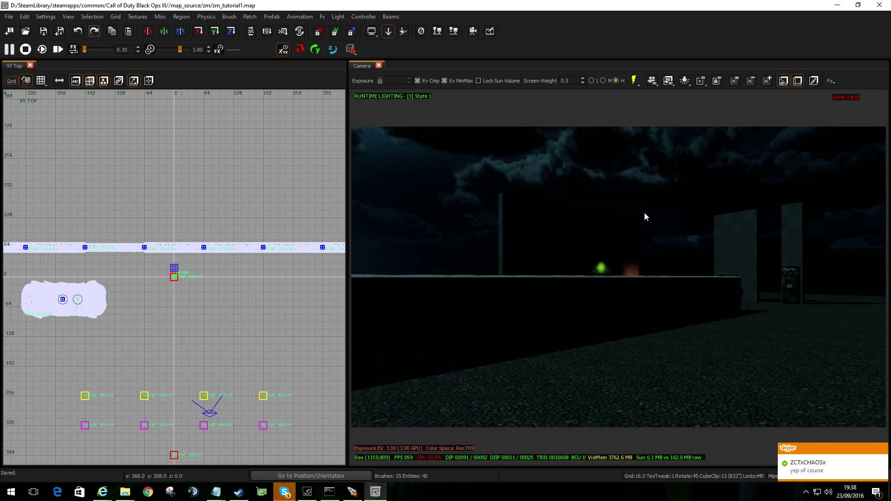
right_drag(636, 168, 594, 169)
- Switch the camera to lighting State 3 and build the lighting for that state
click(687, 88)
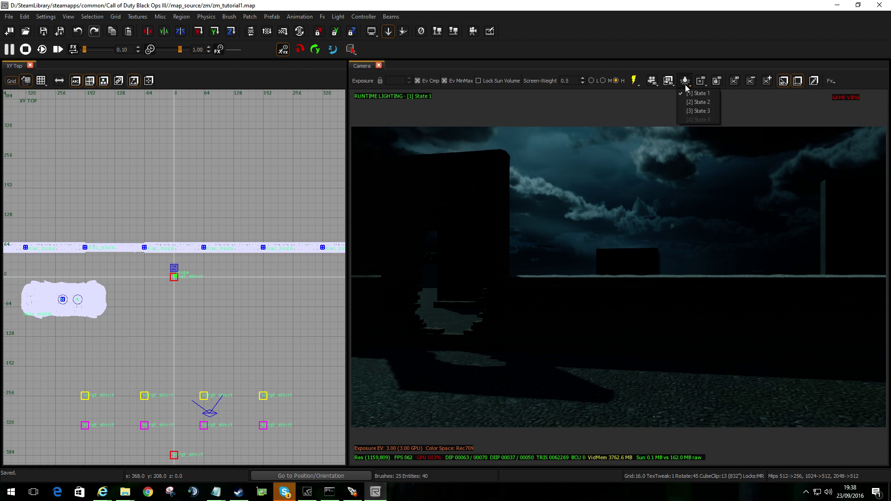
click(697, 111)
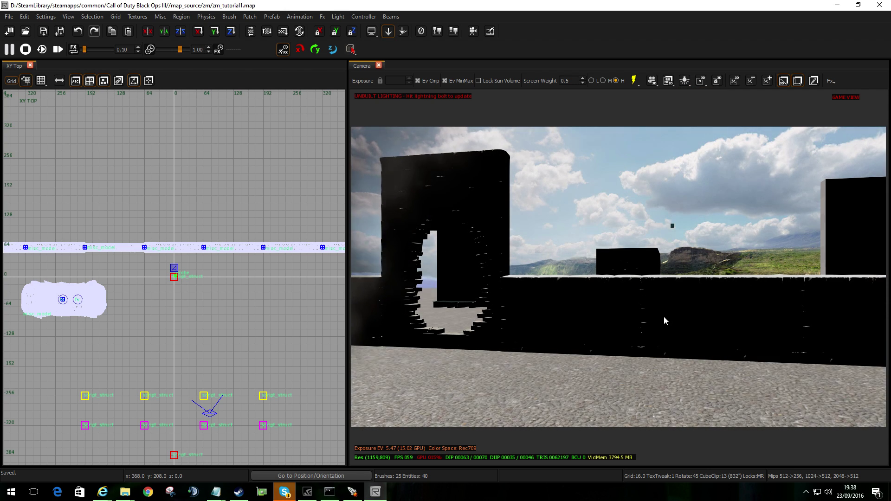
click(634, 81)
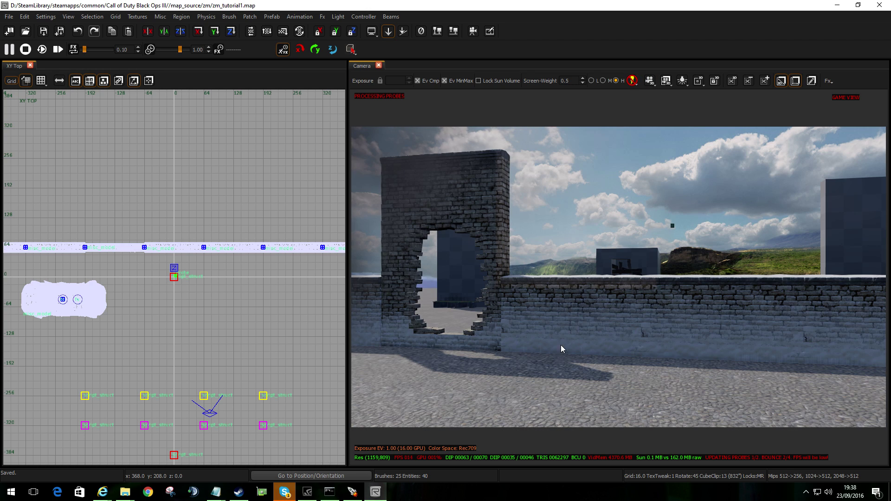
- Switch the camera to lighting State 2 and build the lighting for that state
click(683, 81)
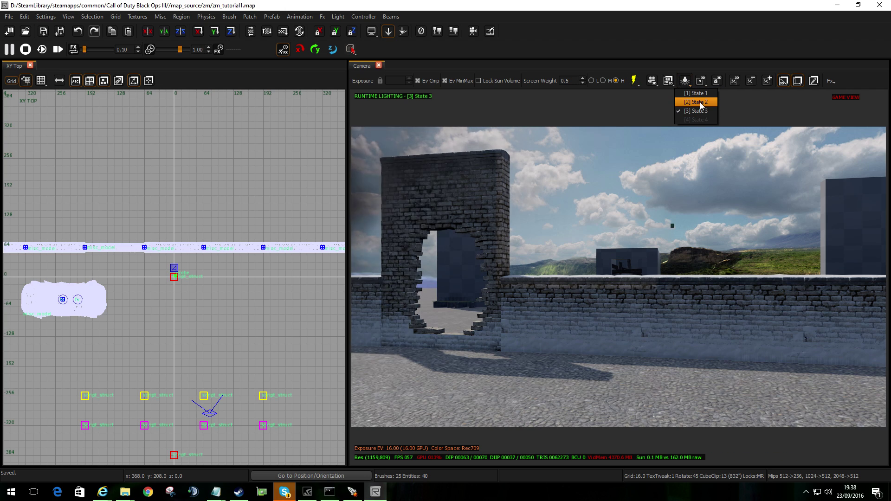
click(699, 102)
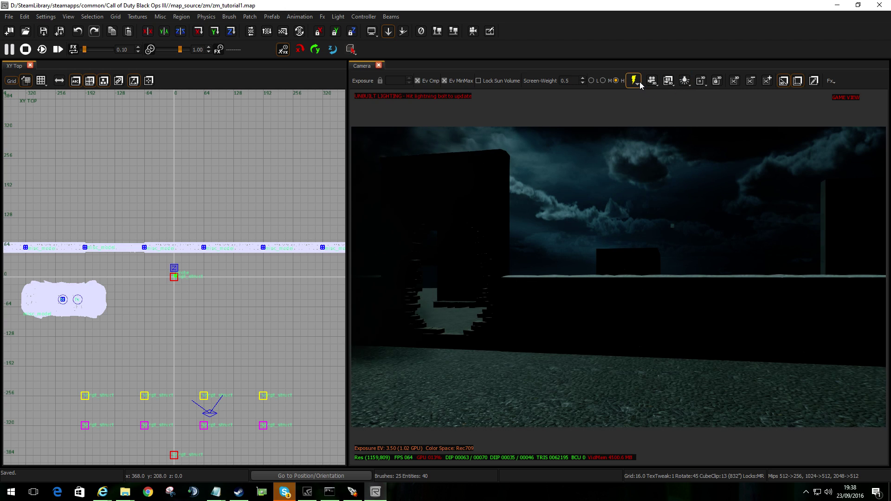
click(637, 80)
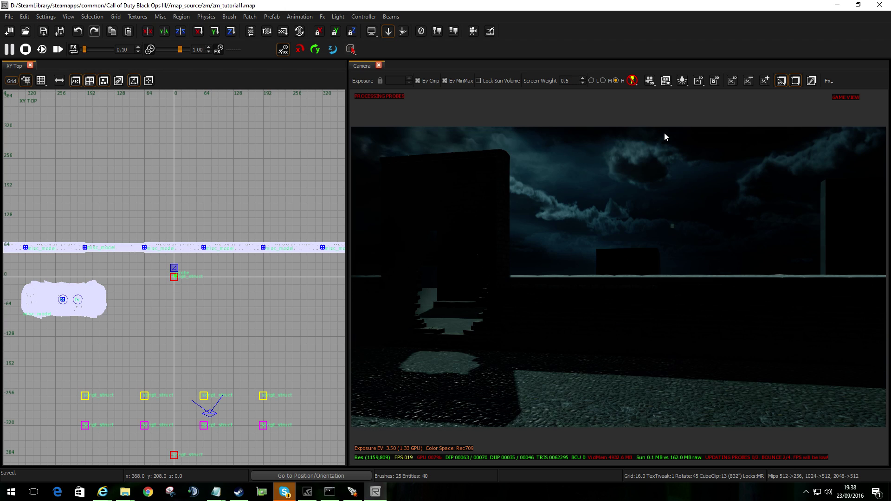
click(684, 83)
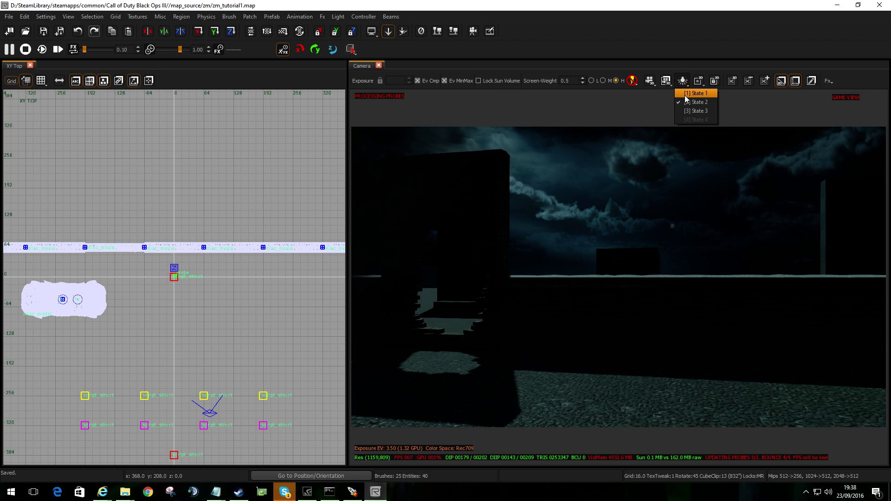
click(655, 333)
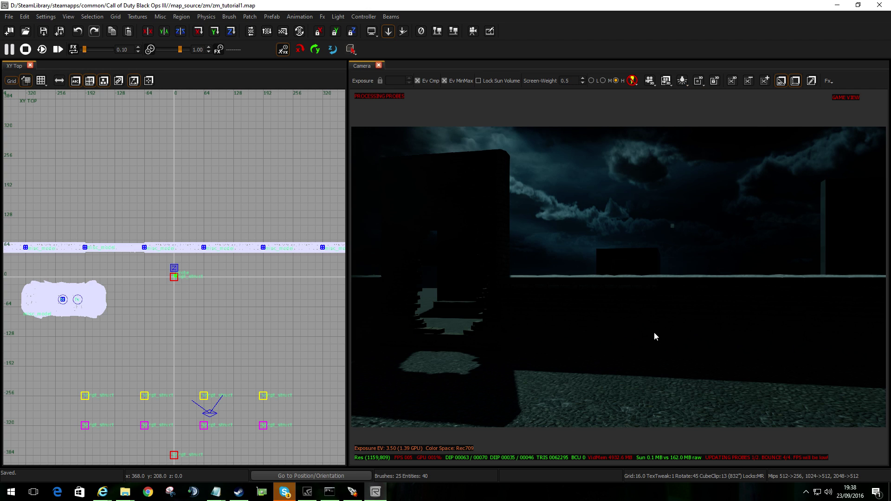
- Switch to lighting State 3 and inspect the brick wall and cobbled ground up close in daylight
click(688, 84)
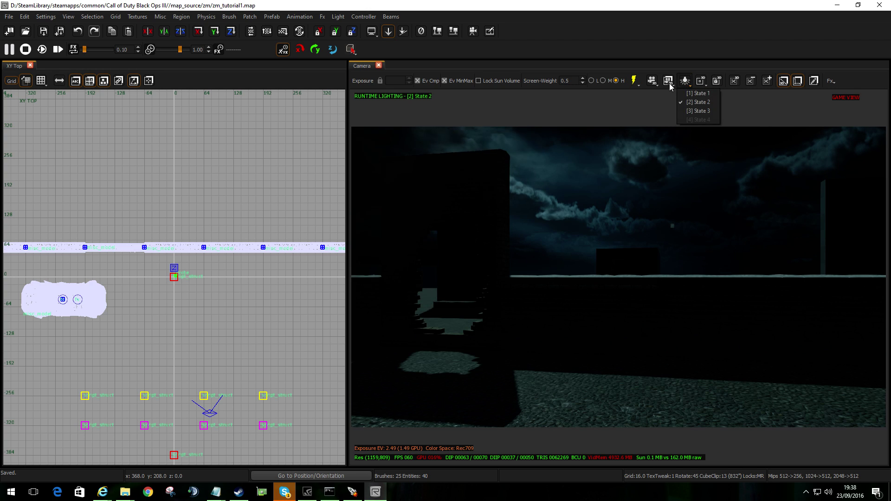
click(686, 81)
click(685, 82)
click(699, 111)
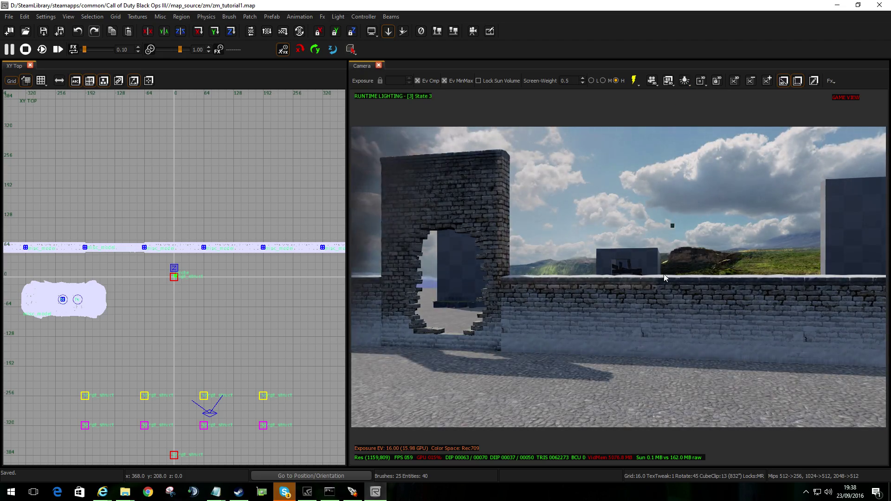
mouse_move(665, 279)
right_down()
mouse_move(558, 279)
mouse_move(592, 278)
mouse_move(692, 339)
mouse_move(539, 332)
mouse_move(683, 331)
mouse_move(571, 332)
right_up()
right_drag(696, 116, 696, 116)
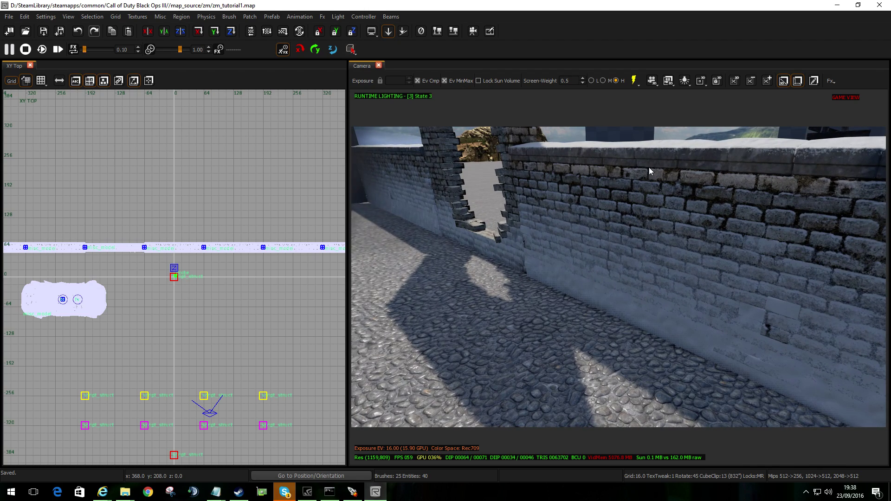
- Return to lighting State 1 and look around the burning car and the courtyard wall
click(686, 81)
click(699, 93)
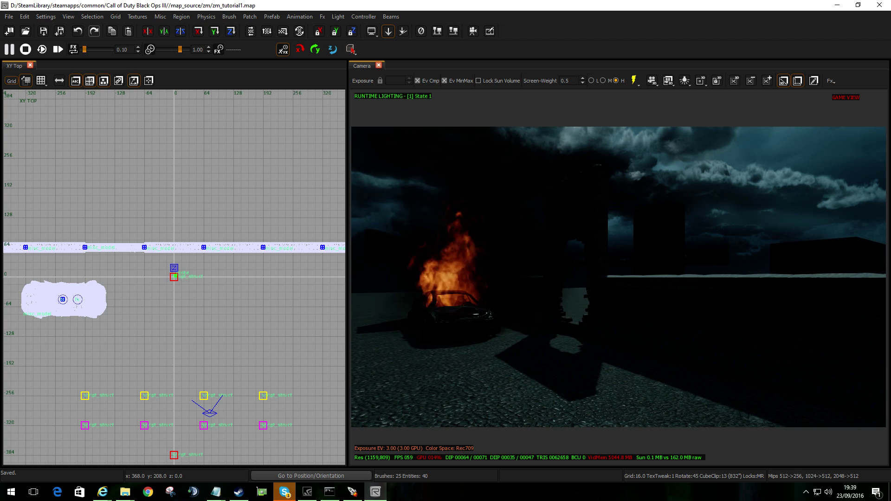
mouse_move(618, 274)
right_down()
mouse_move(836, 275)
mouse_move(822, 275)
right_up()
key(w)
right_drag(649, 231, 649, 231)
right_drag(367, 397, 367, 397)
- Switch to File Explorer and open zm_chaos_test.gsc from the zm_chaos_test map's scripts\zm folder
mouse_move(128, 495)
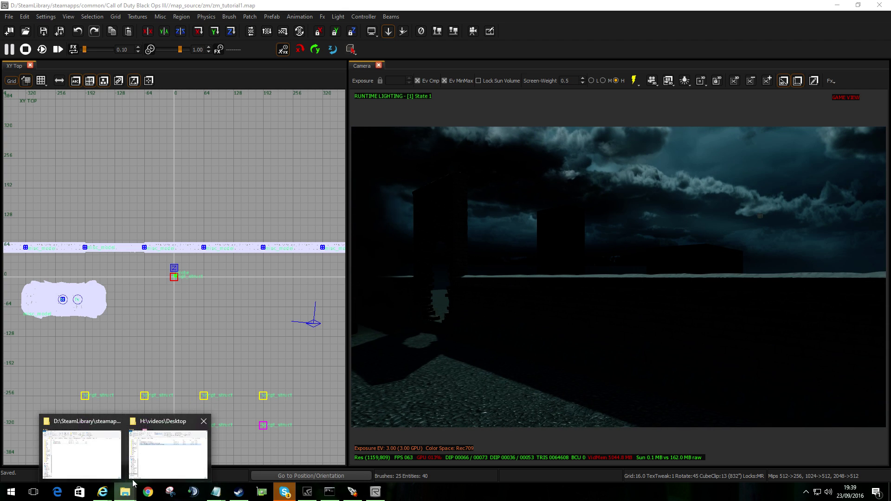
click(102, 443)
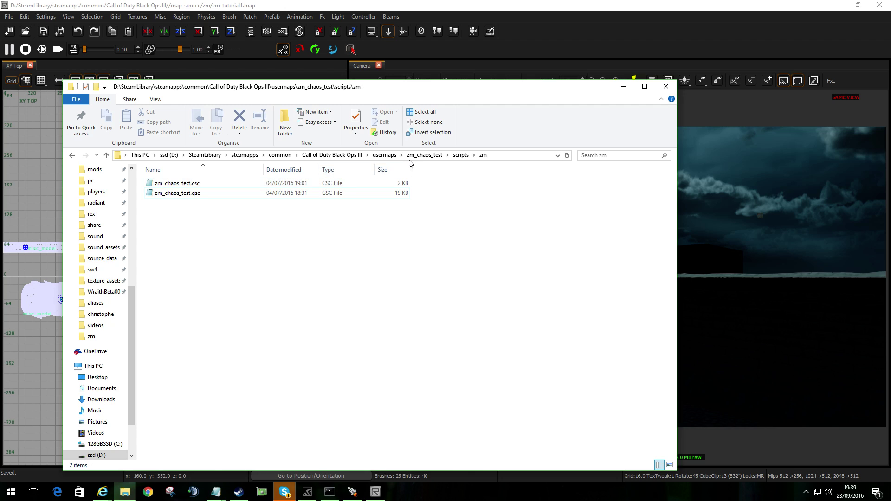
double_click(188, 193)
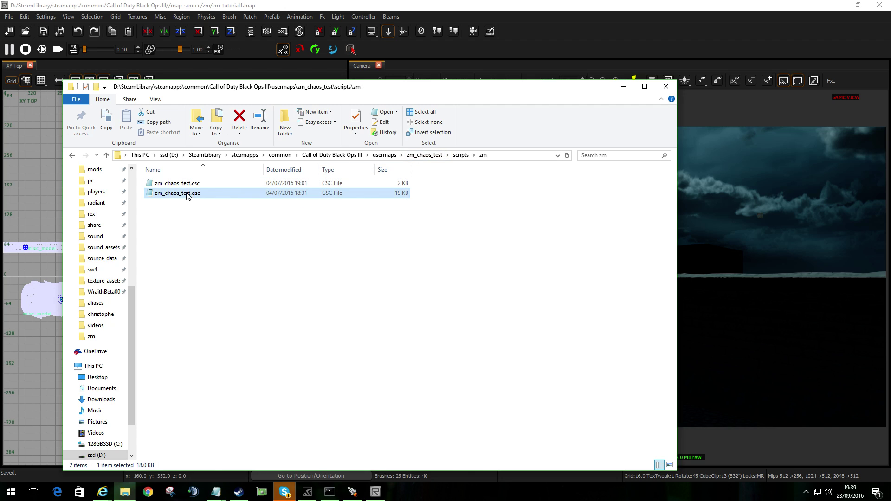
- Find the power_electric_switch function in the script and examine its util::set_lighting_state call
scroll(464, 308, down, 20)
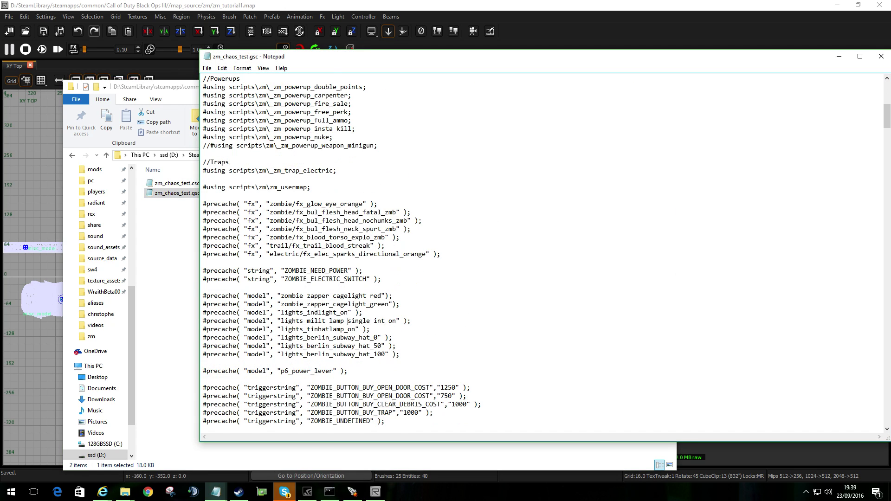
scroll(362, 313, down, 5)
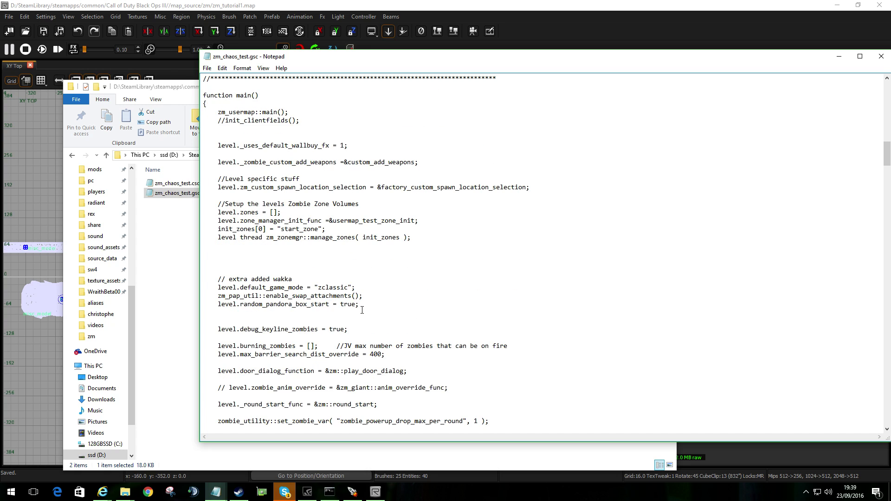
scroll(362, 310, down, 18)
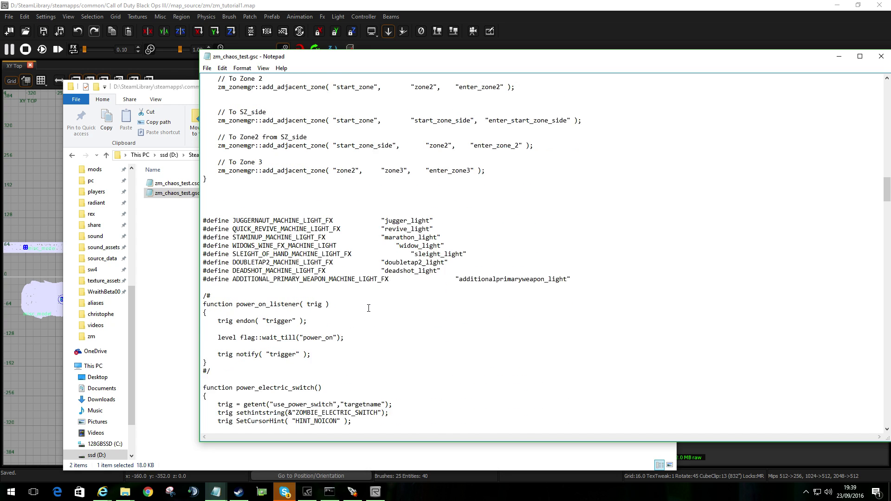
scroll(368, 308, down, 2)
scroll(371, 315, down, 3)
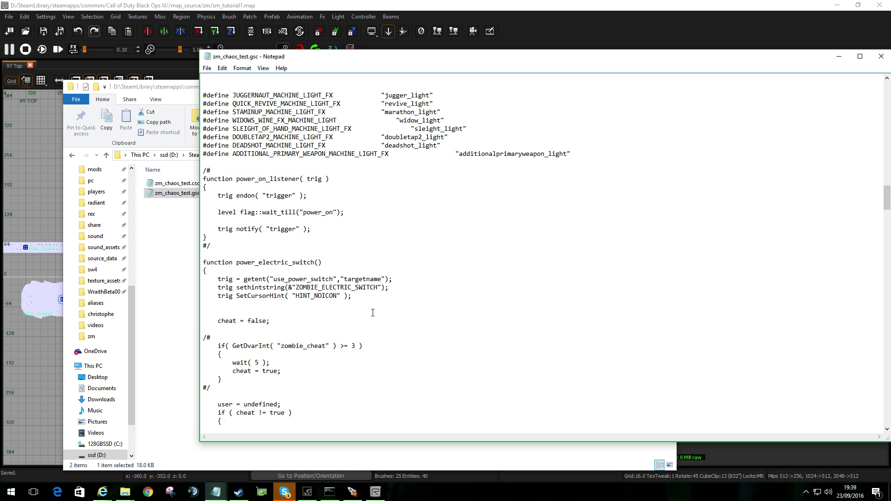
scroll(373, 313, down, 8)
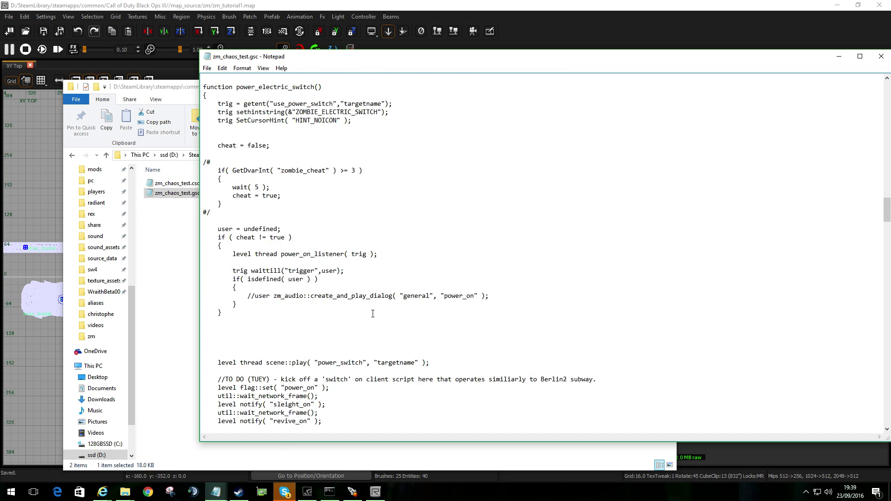
scroll(373, 314, down, 8)
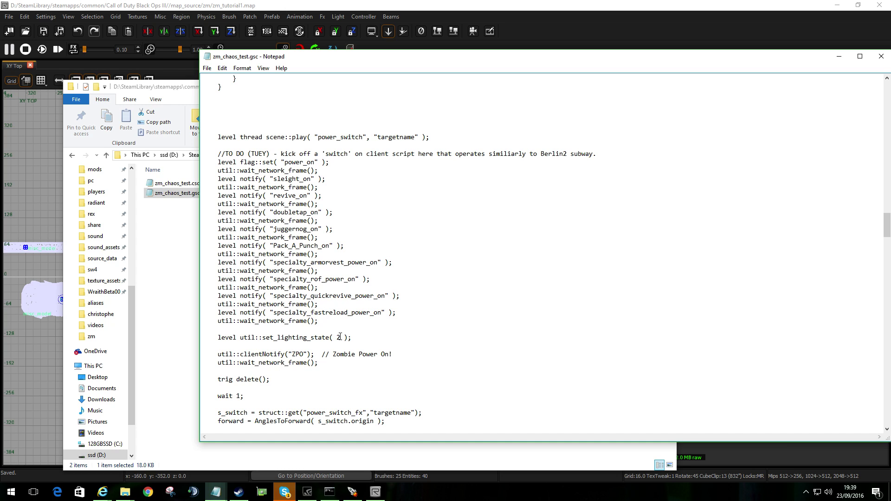
scroll(340, 337, down, 2)
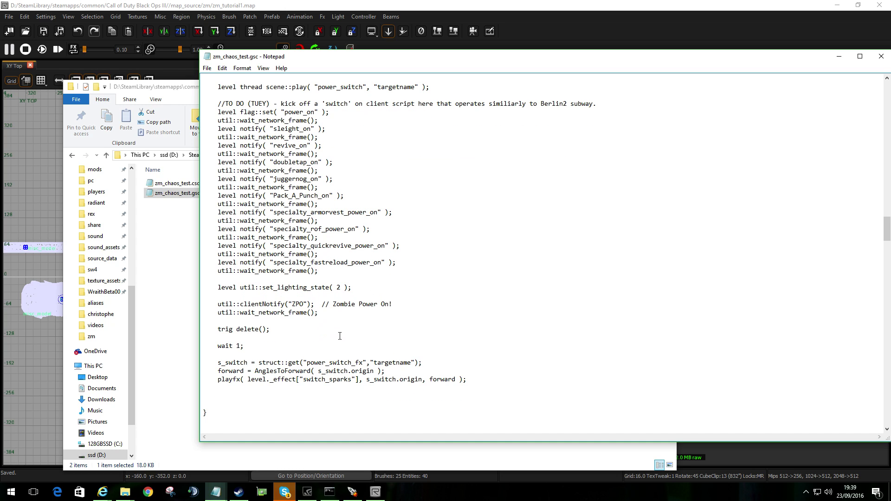
scroll(335, 286, up, 2)
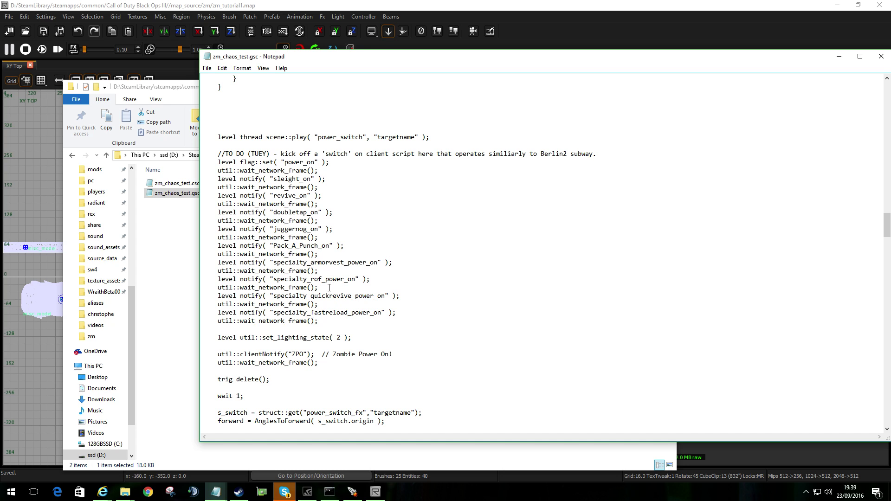
- Switch back to Radiant and look around the building with the coloured lights under State 1
click(184, 247)
click(380, 8)
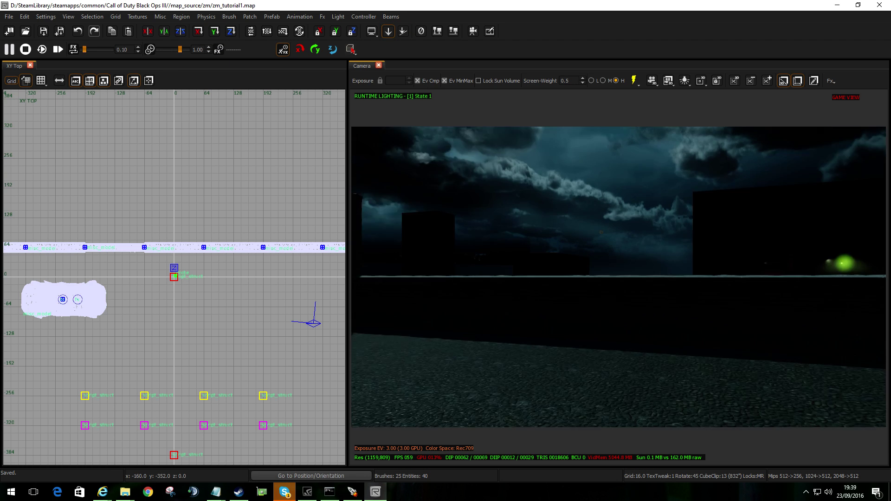
mouse_move(619, 277)
right_down()
mouse_move(511, 274)
mouse_move(483, 223)
mouse_move(659, 228)
mouse_move(697, 283)
mouse_move(619, 274)
mouse_move(595, 291)
mouse_move(652, 291)
mouse_move(590, 274)
mouse_move(508, 232)
mouse_move(513, 241)
mouse_move(597, 241)
right_up()
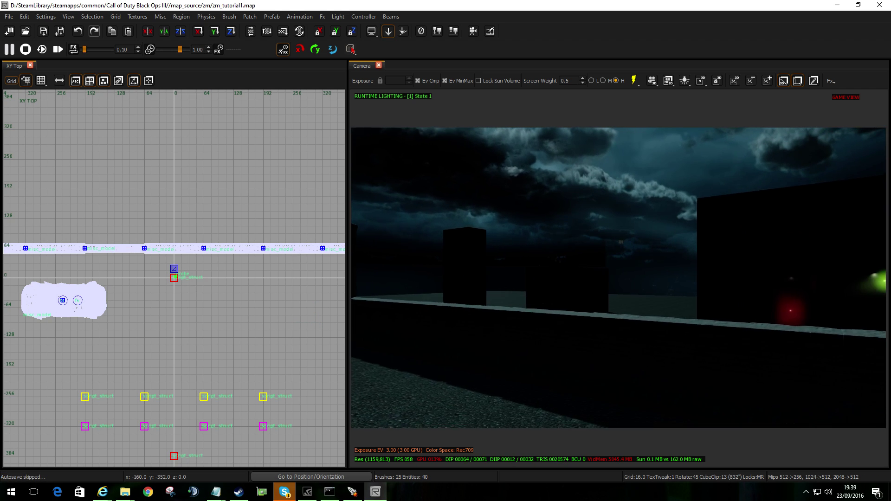
right_drag(557, 272, 614, 272)
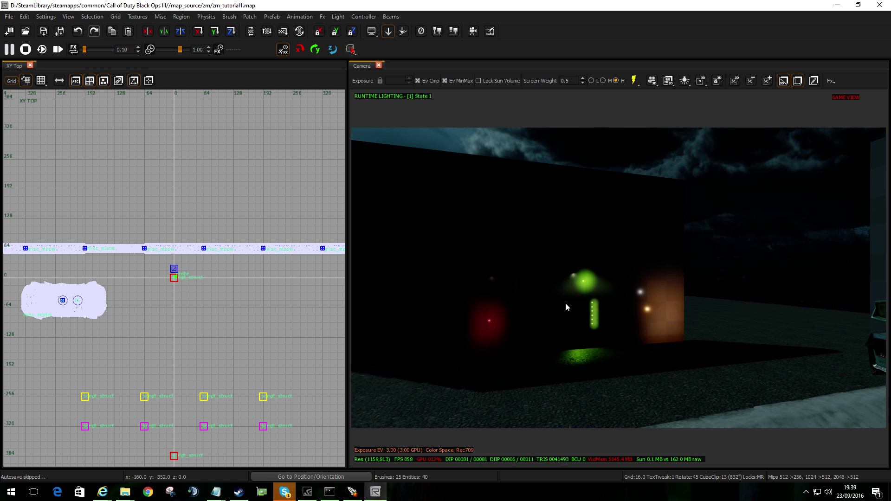
- Turn off the camera's game view and open the Entity Browser
key(p)
right_drag(577, 331, 465, 327)
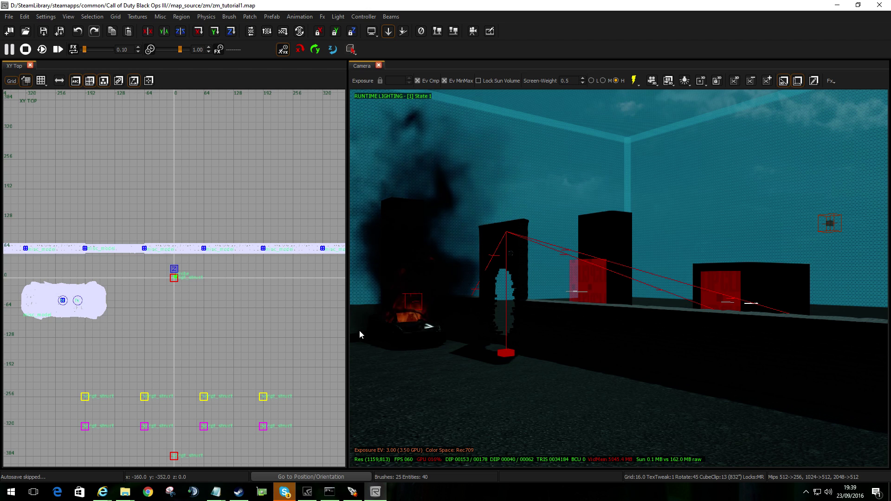
key(b)
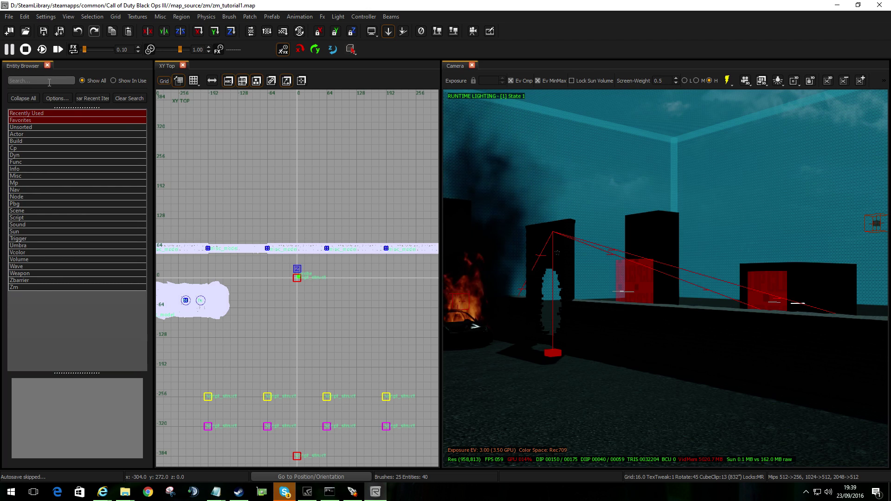
- Search the entities for "light" and place a light on the ground in front of the building
click(49, 81)
text(light)
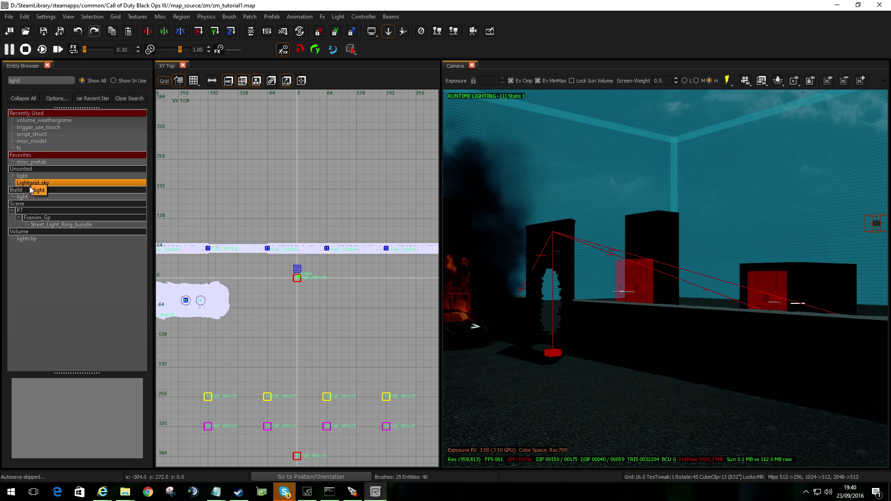
drag(29, 176, 603, 322)
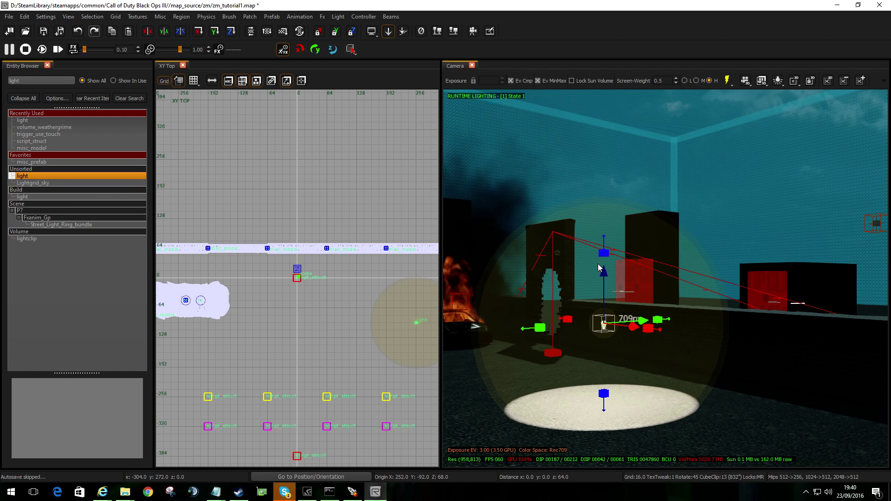
- Open the new light's properties and try switching off its lightingstate2, lightingstate3 and lightingstate4 options
key(n)
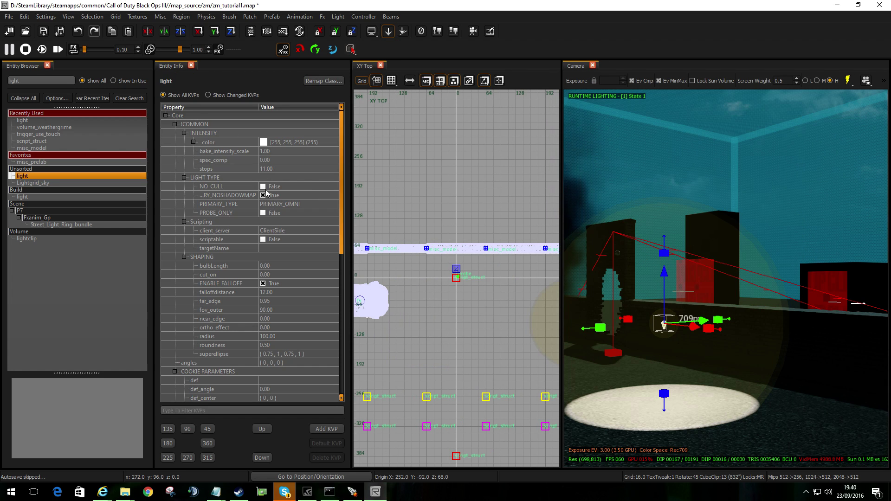
scroll(317, 281, down, 10)
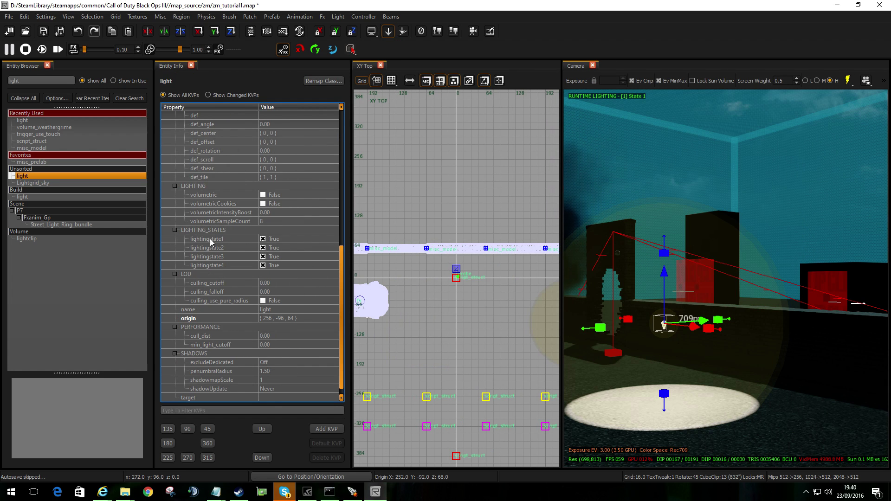
click(263, 248)
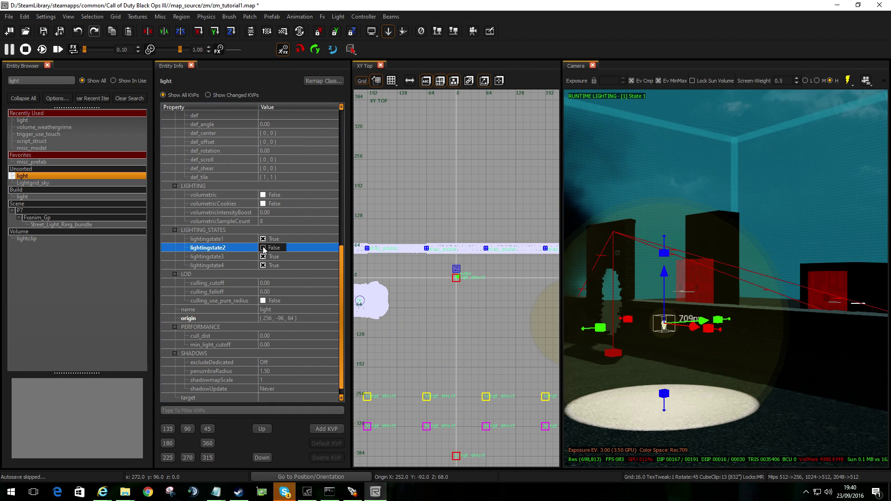
click(264, 256)
click(263, 265)
click(263, 257)
click(264, 248)
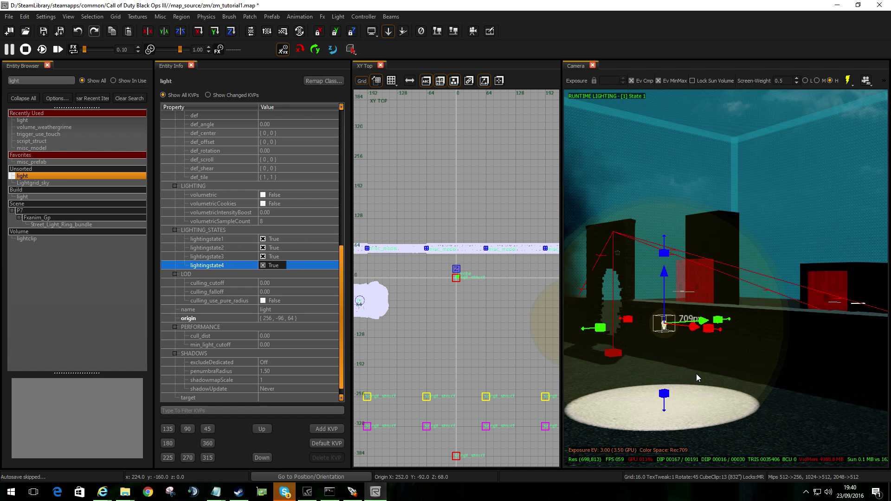
- Delete the newly placed light
key(Escape)
key(Escape)
click(664, 327)
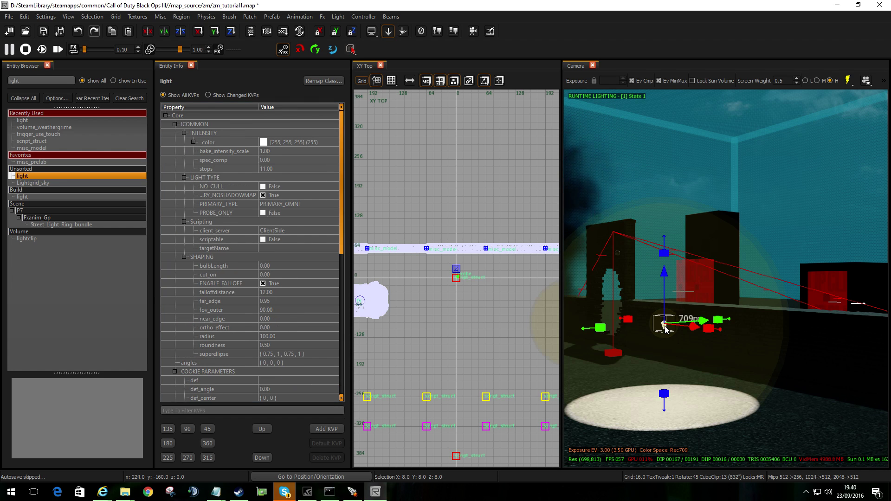
key(BackSpace)
- Look around the scene in the camera's game view
right_drag(667, 336, 756, 343)
key(p)
mouse_move(695, 306)
right_down()
mouse_move(695, 329)
mouse_move(604, 325)
mouse_move(694, 318)
right_up()
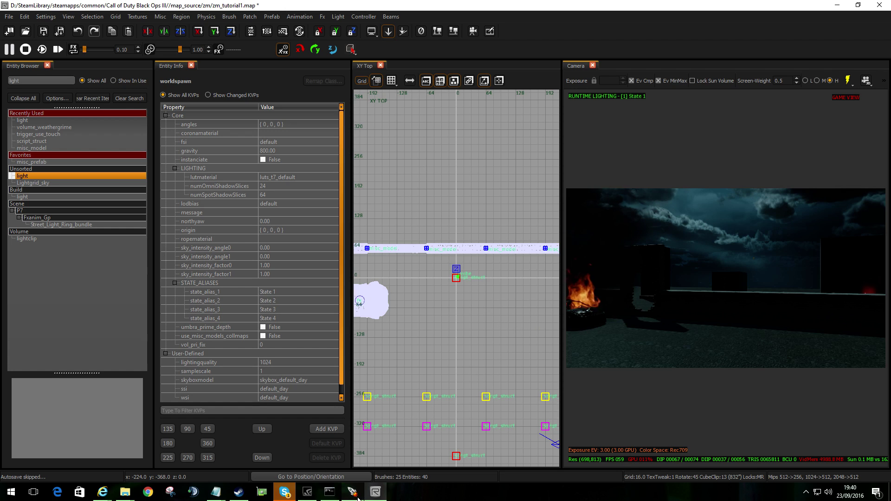
- Switch to the Black Ops III Mod Tools Launcher and open the Asset Property Editor
mouse_move(351, 496)
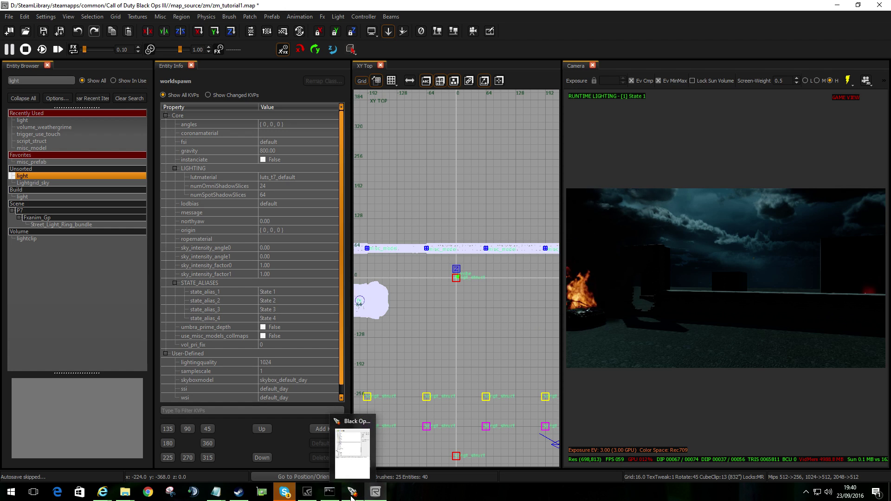
click(352, 495)
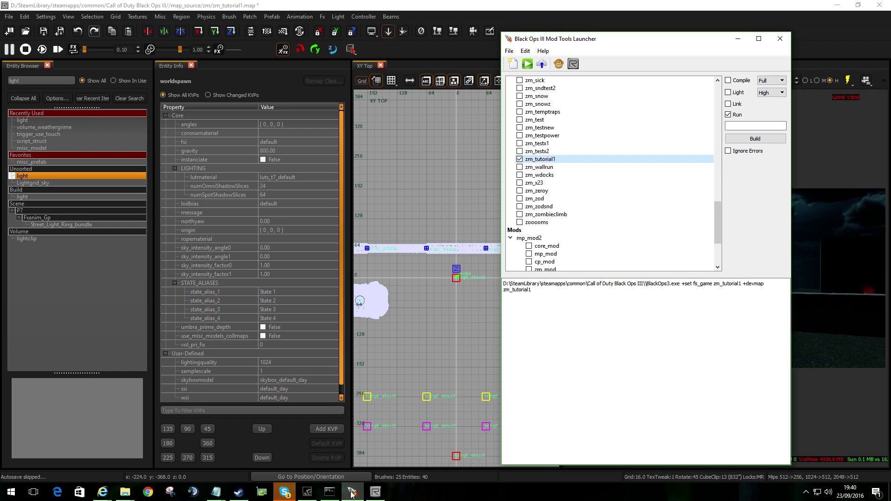
click(559, 64)
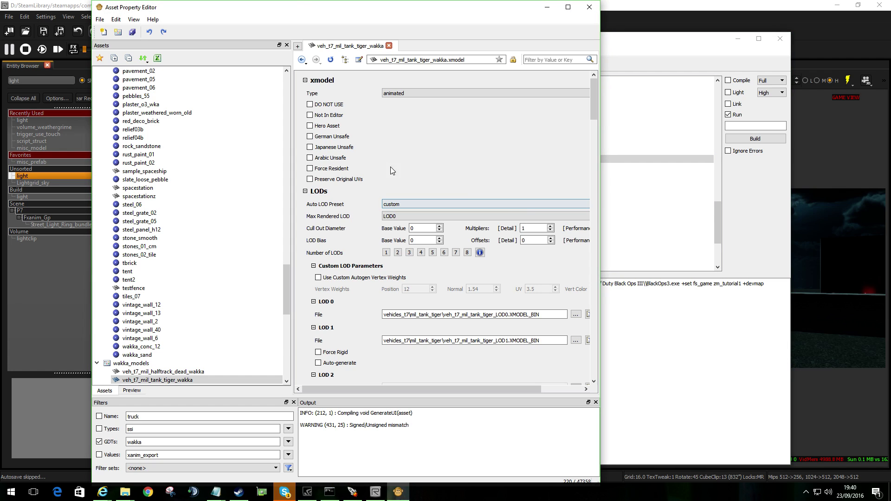
- Filter the assets by type ssi instead of by GDT and examine the mp_sector_override settings
click(104, 442)
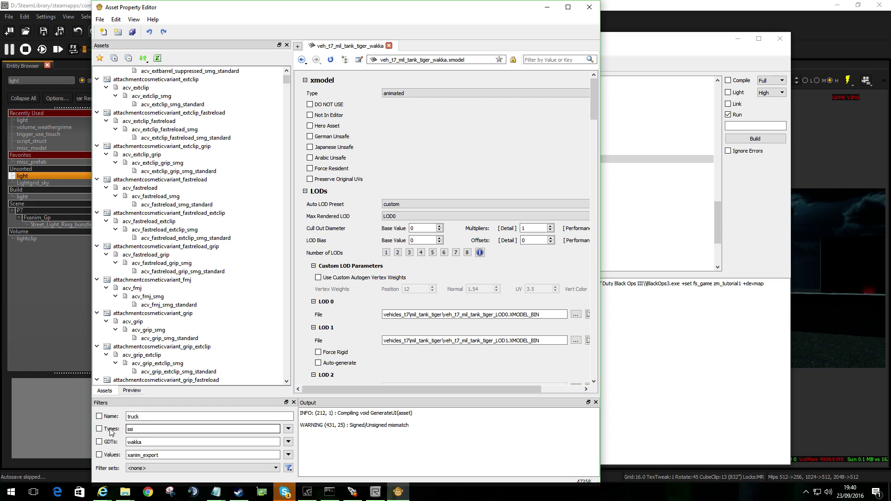
click(99, 429)
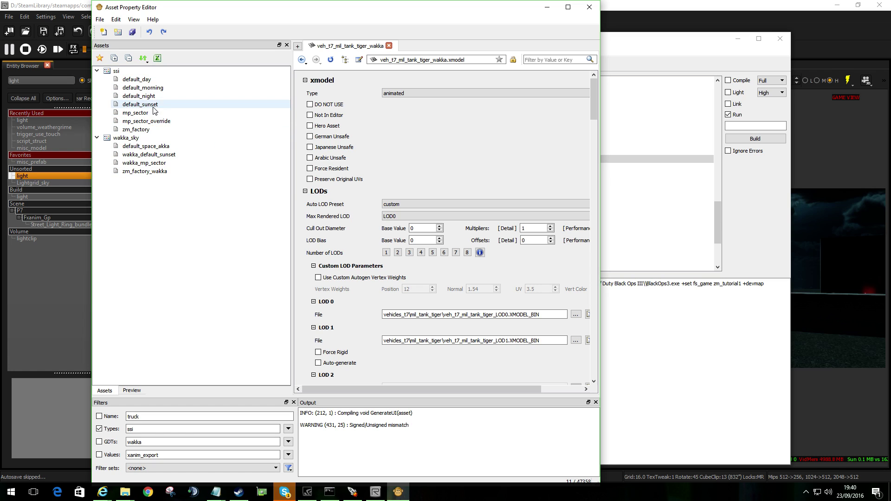
click(144, 123)
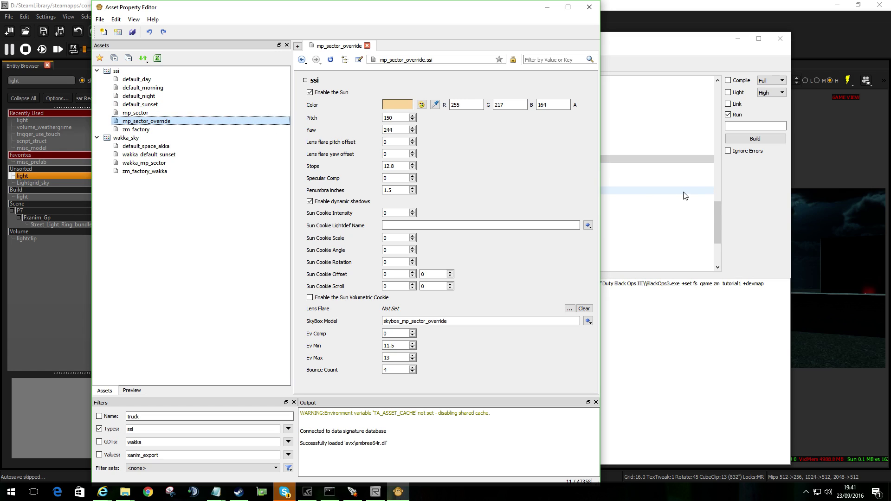
- Duplicate the default_night asset as default_night_wakka, move the copy into the wakka_sky GDT and save it
click(150, 97)
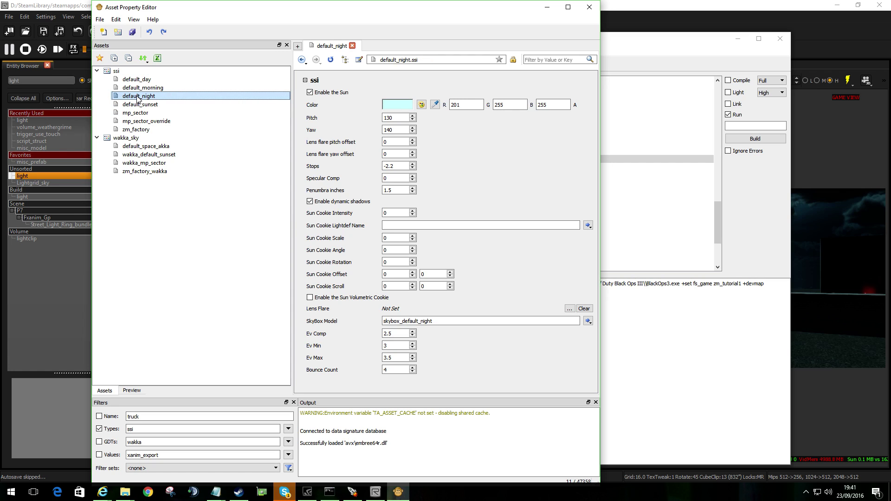
right_click(138, 98)
click(188, 137)
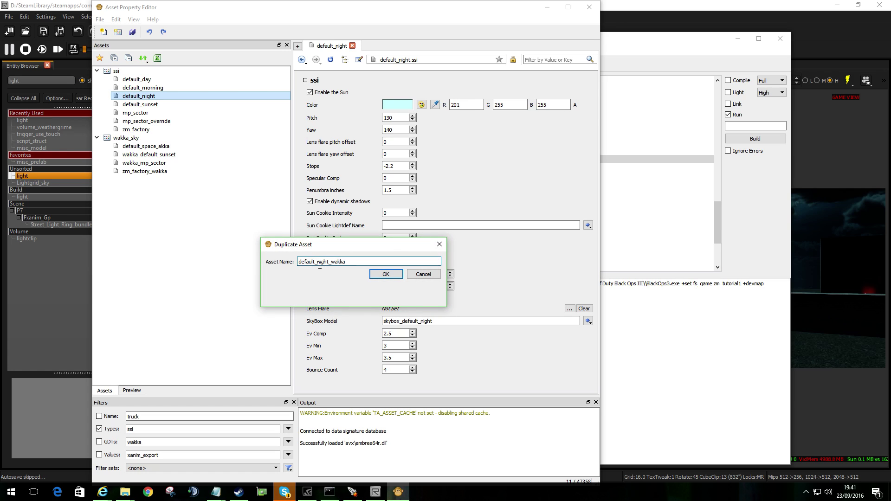
click(386, 274)
drag(140, 108, 135, 147)
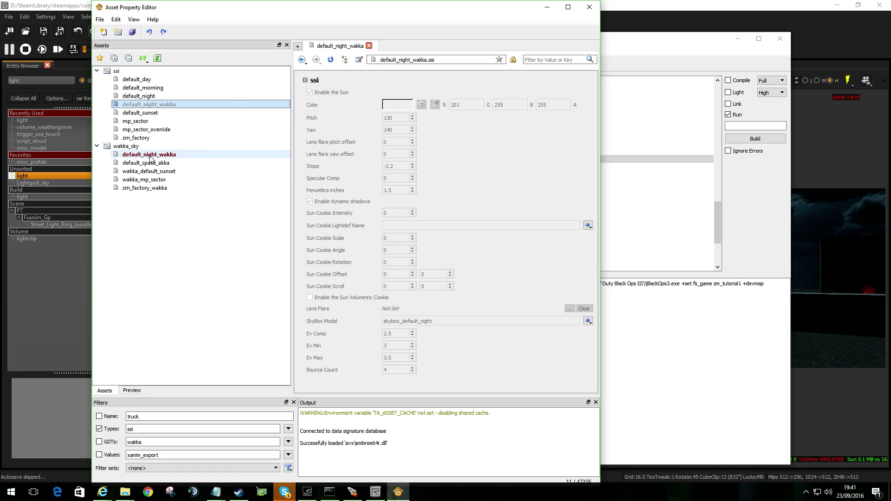
click(133, 36)
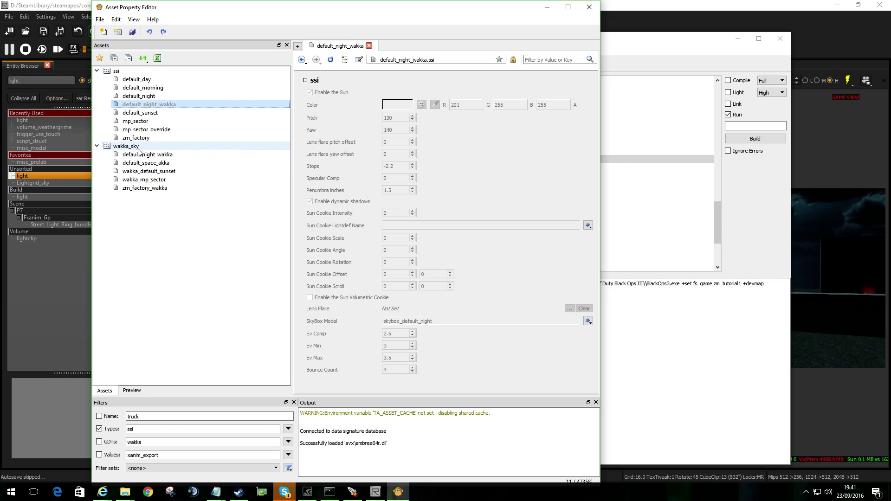
click(163, 147)
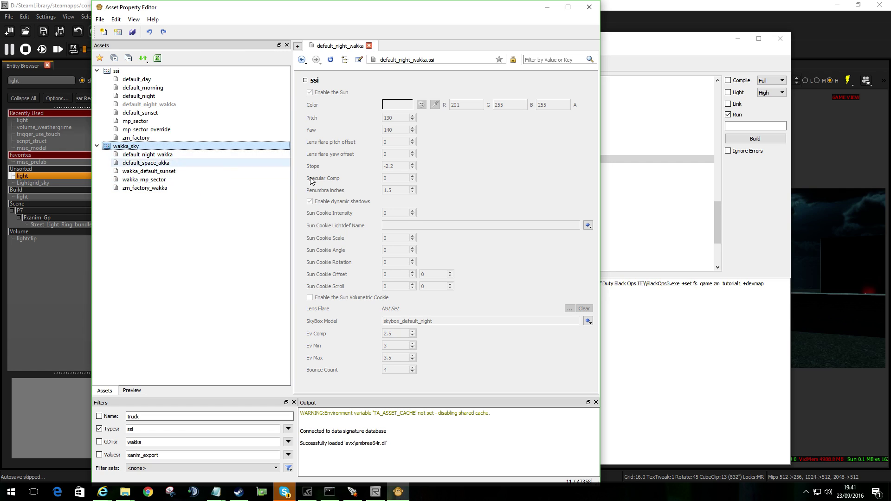
- Switch back to Radiant and close the Entity Browser and Entity Info
click(684, 10)
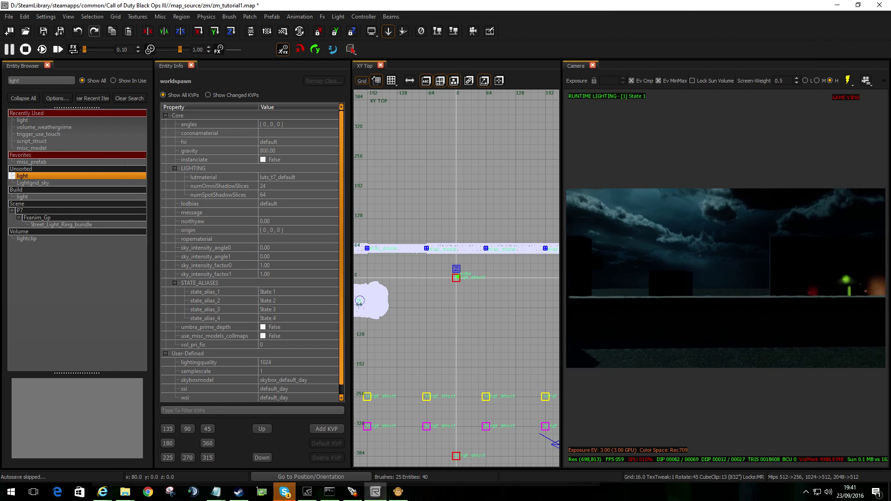
right_drag(690, 343, 701, 340)
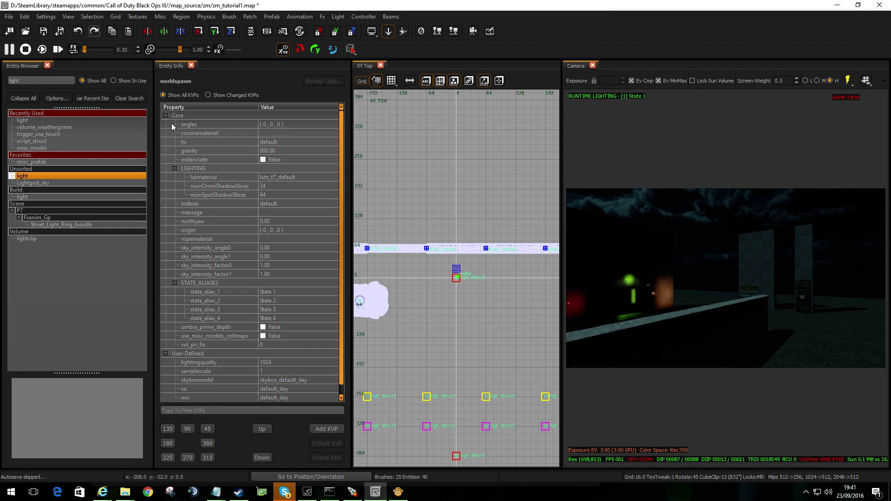
click(47, 65)
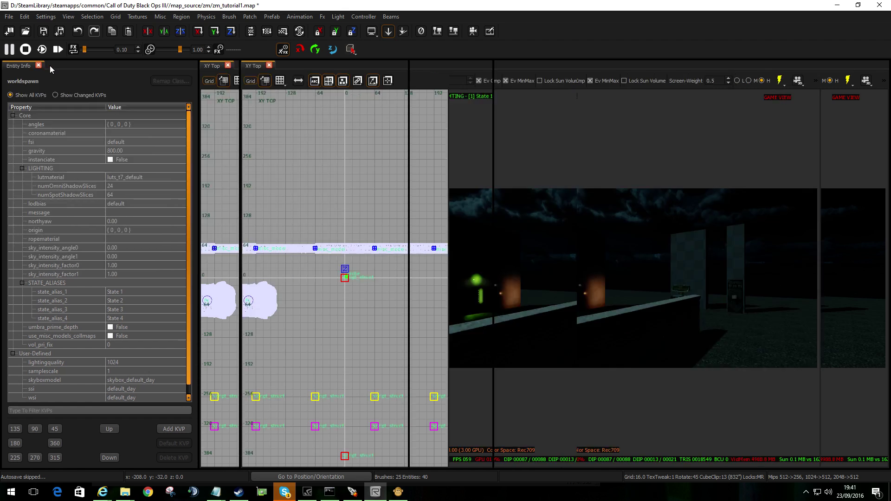
click(41, 66)
- Select the sun volume outside game view and set its ssi1 for Light State 1 to default_space_akka
right_drag(619, 277, 478, 280)
key(g)
click(447, 213)
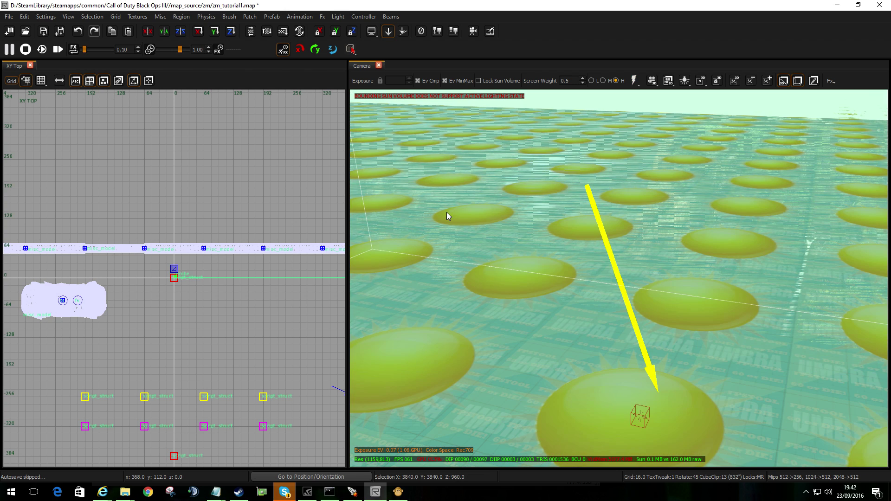
key(n)
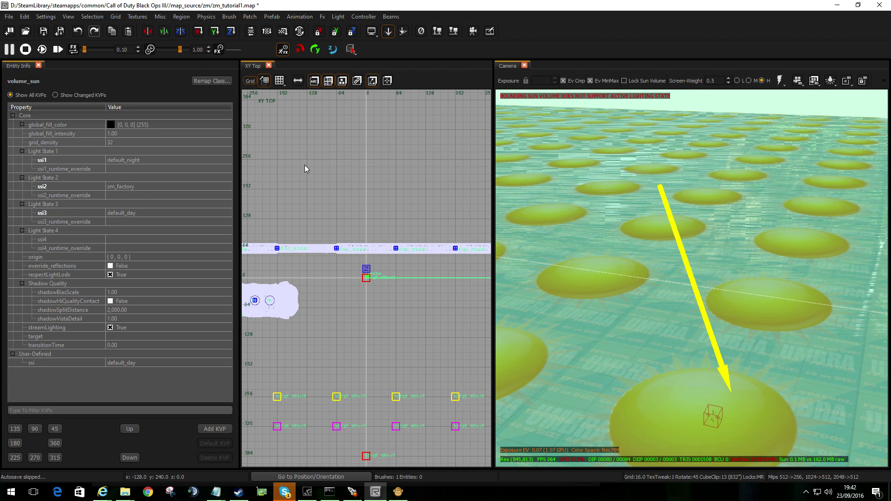
click(158, 160)
click(194, 159)
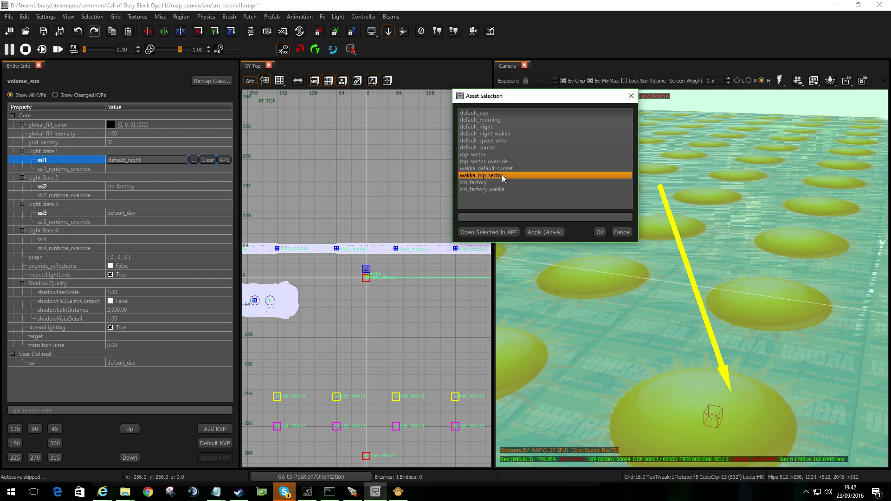
double_click(507, 141)
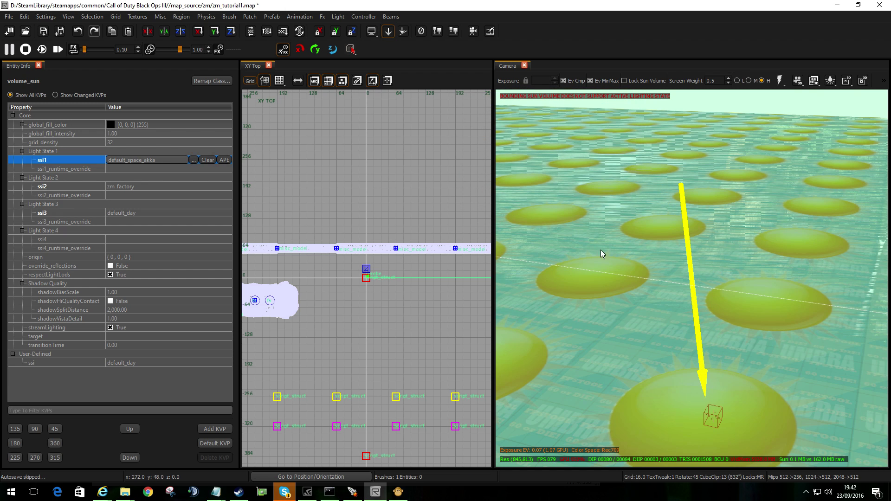
- Deselect the sun volume and examine the new State 1 sky around the map in game view
key(Escape)
key(c)
key(c)
key(c)
key(c)
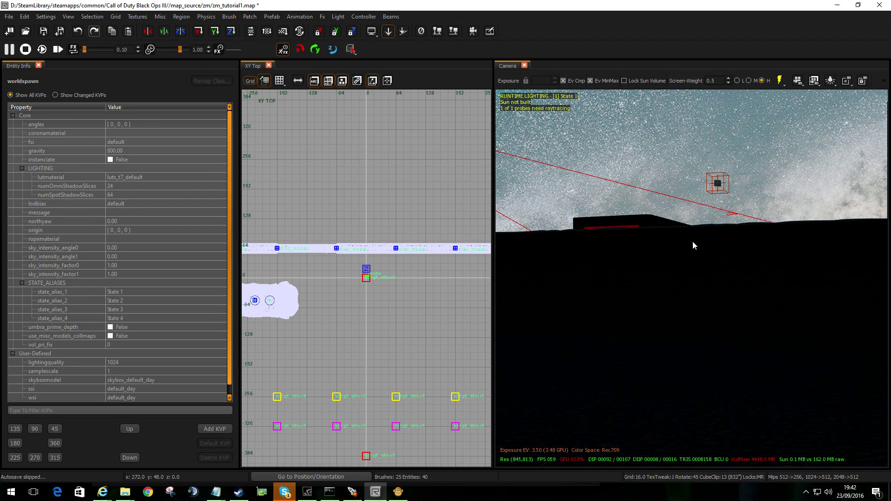
key(g)
right_drag(695, 243, 650, 185)
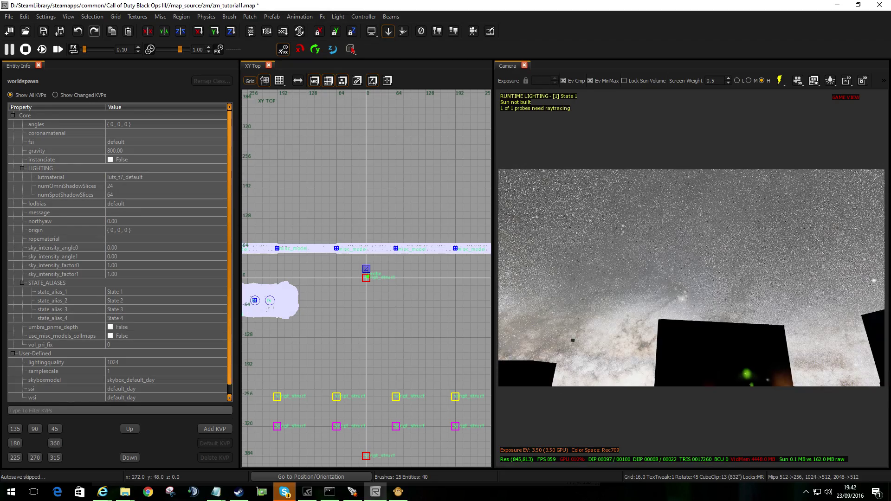
right_drag(692, 232, 622, 274)
key(d)
key(c)
right_drag(695, 252, 762, 268)
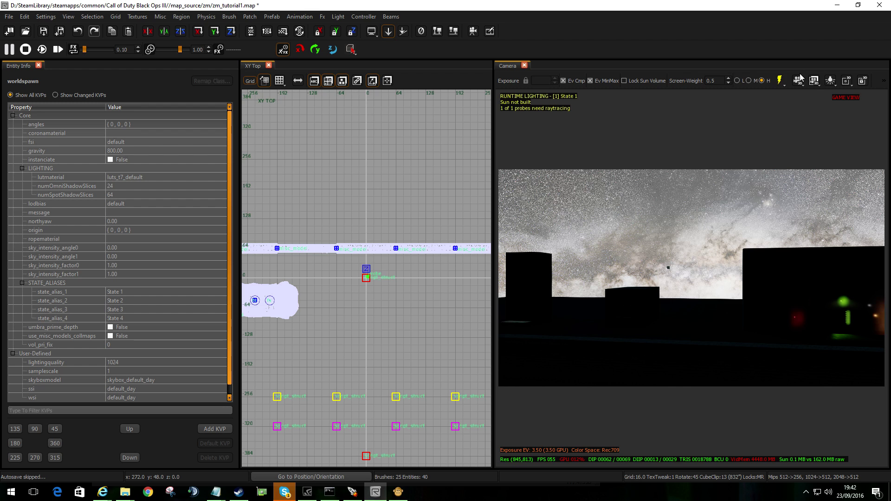
- Save the map and close Radiant, cancelling the lighting export
click(43, 31)
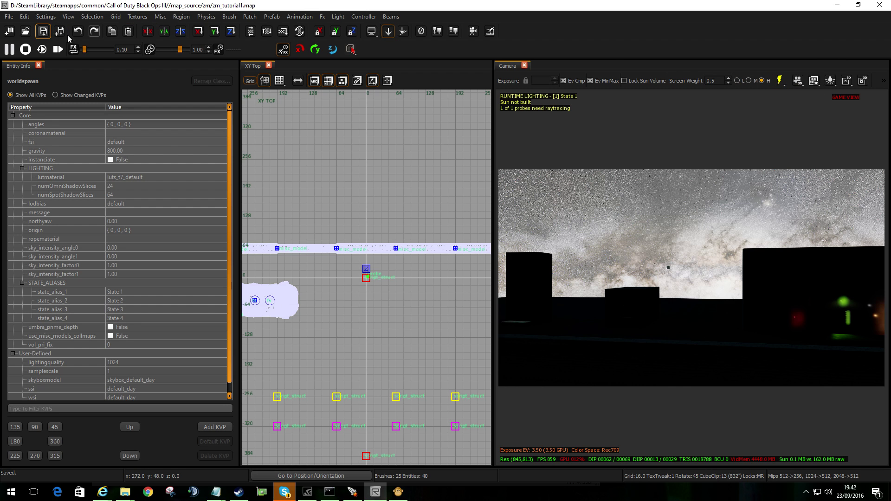
right_drag(788, 225, 875, 226)
right_drag(781, 246, 788, 246)
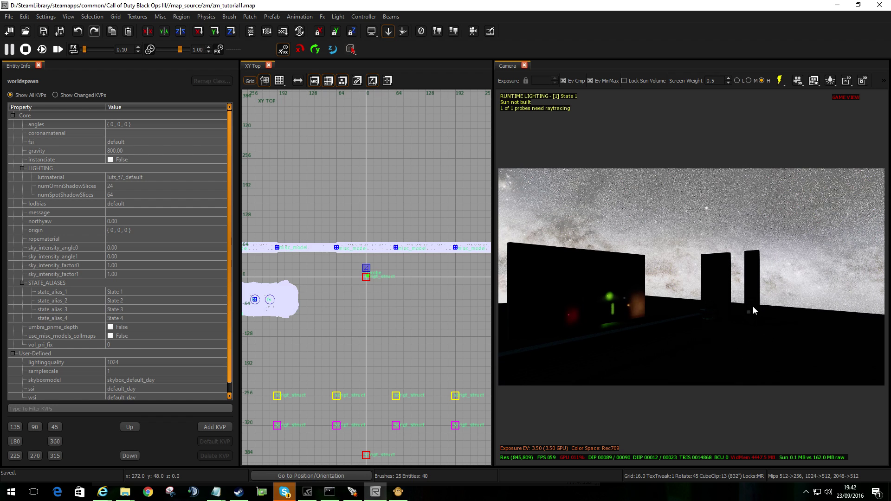
click(878, 7)
click(437, 257)
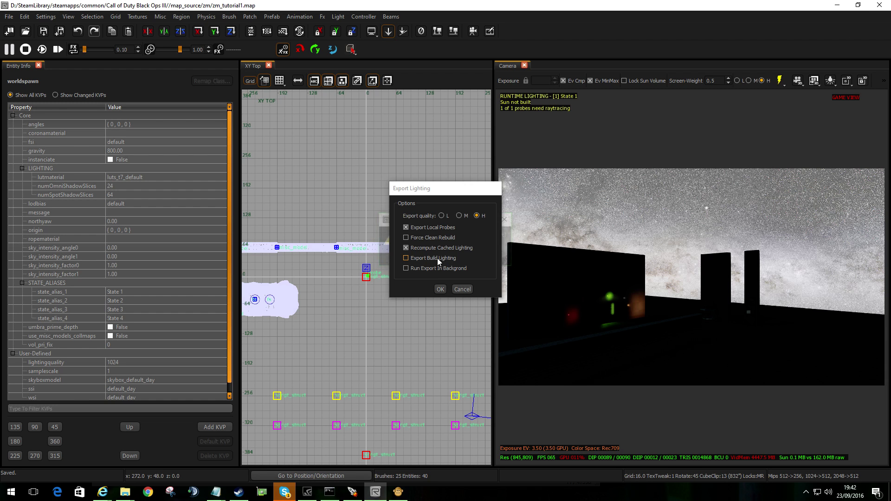
click(462, 290)
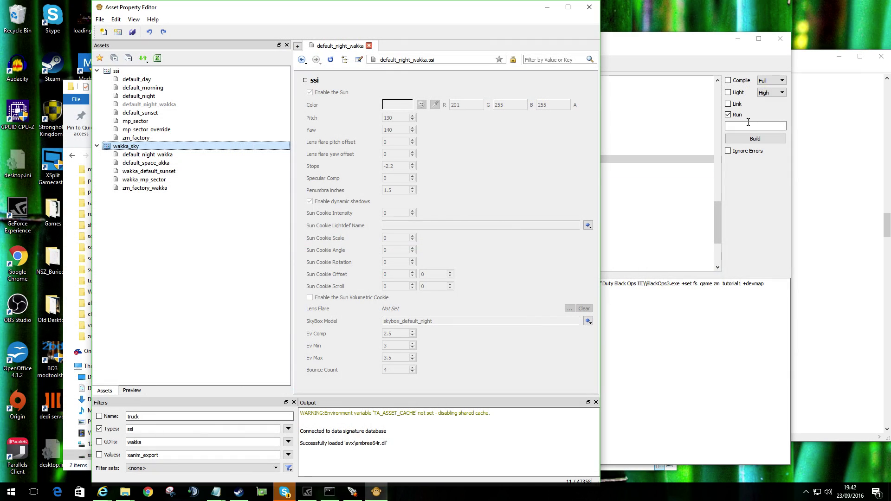
- Switch to the Mod Tools Launcher and build zm_tutorial1 with Compile, Light and Link enabled and Run disabled
click(352, 492)
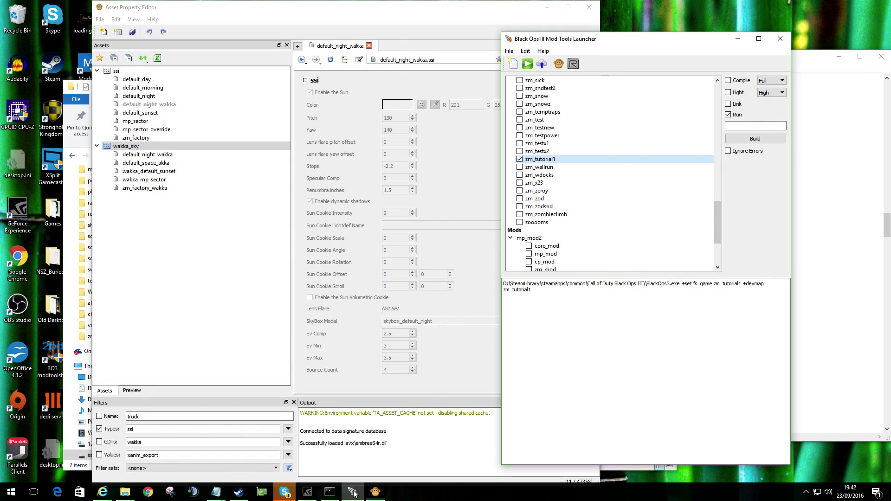
click(737, 93)
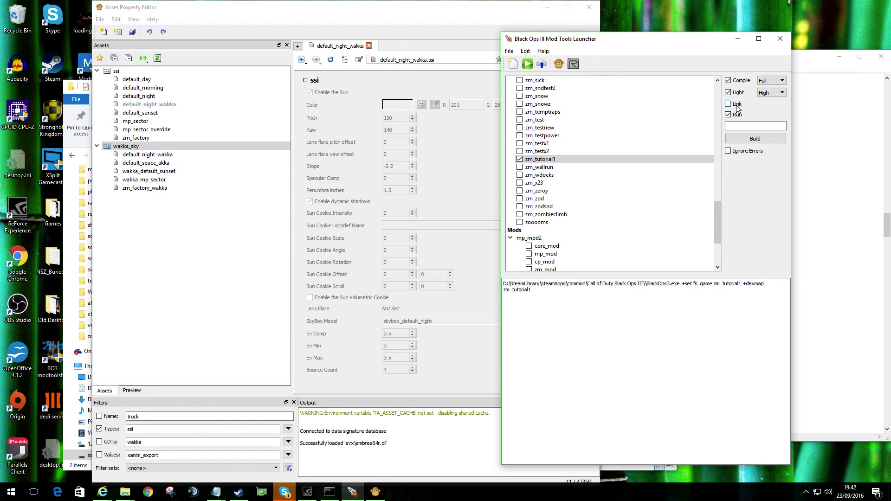
click(738, 104)
click(738, 114)
click(755, 137)
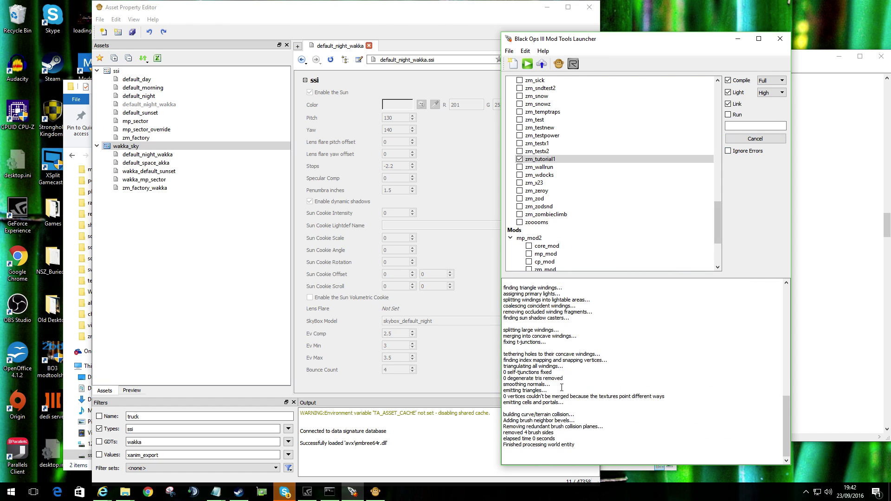
- Open Task Manager beside the launcher to monitor process load during the build, and review the build output log
right_click(483, 492)
click(510, 456)
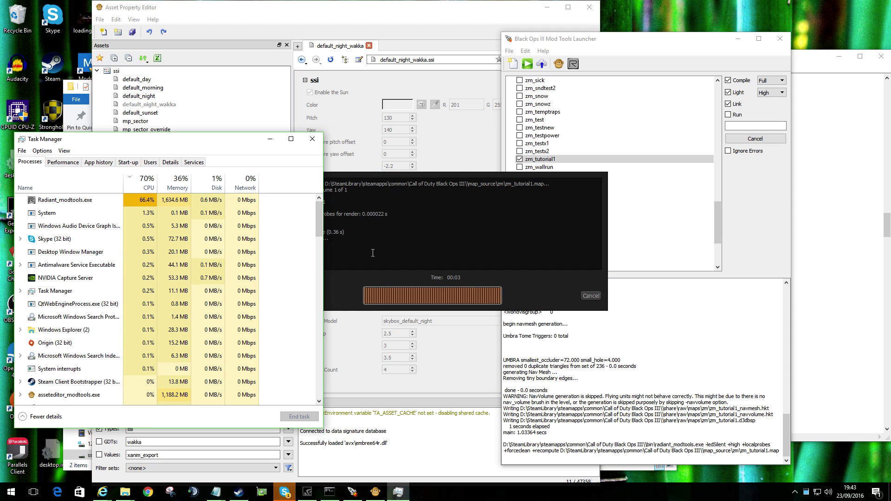
drag(222, 143, 174, 126)
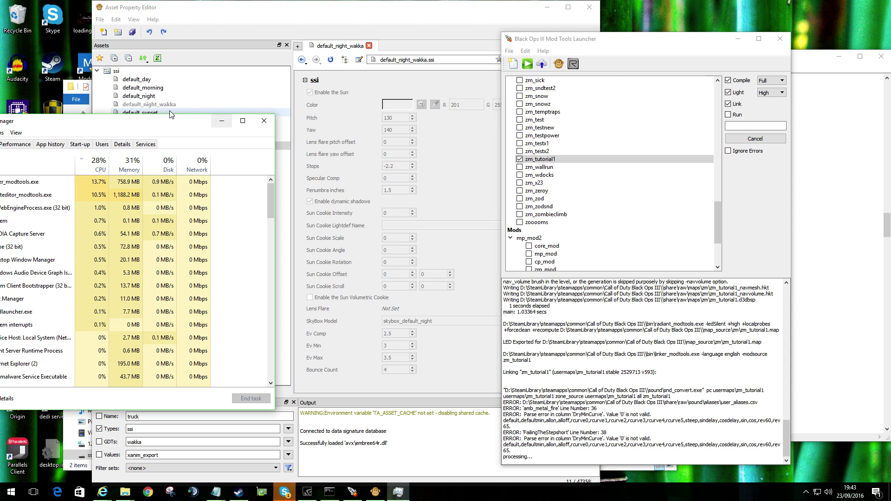
drag(143, 123, 268, 107)
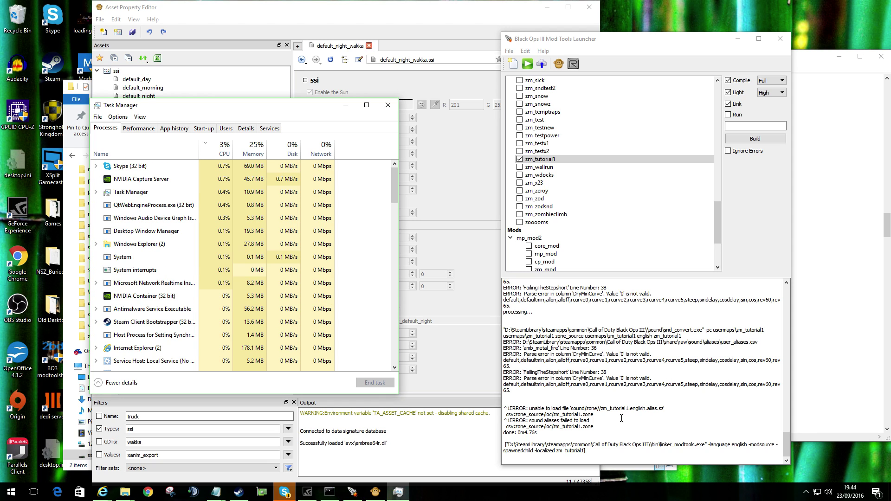
scroll(565, 369, up, 3)
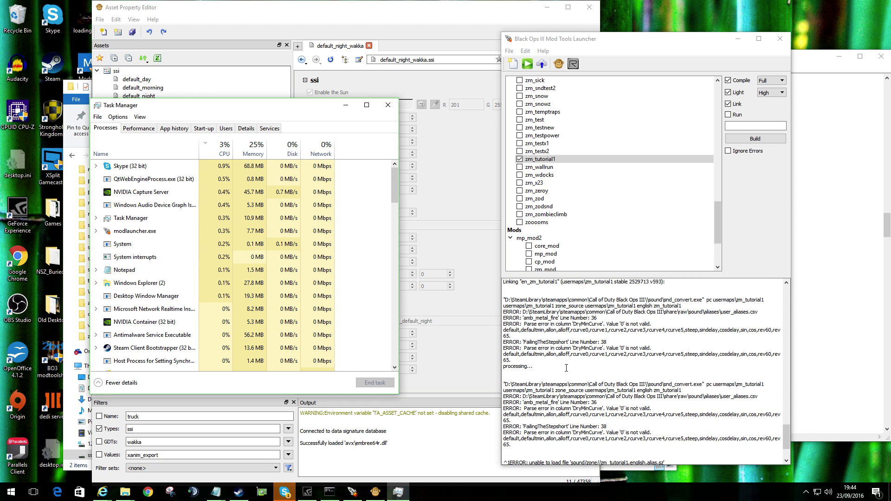
scroll(565, 368, down, 3)
- Disable Compile, Light and Link, enable Run, and launch zm_tutorial1 in the game
click(739, 82)
click(737, 92)
click(737, 104)
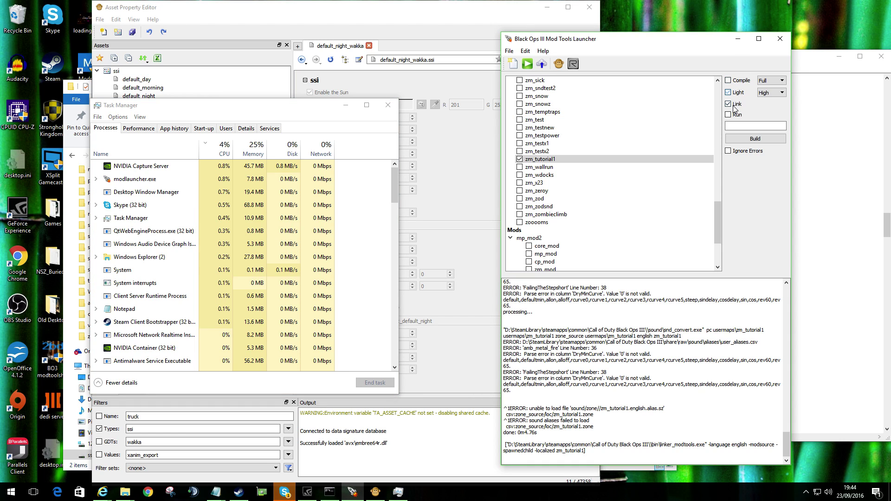
click(745, 137)
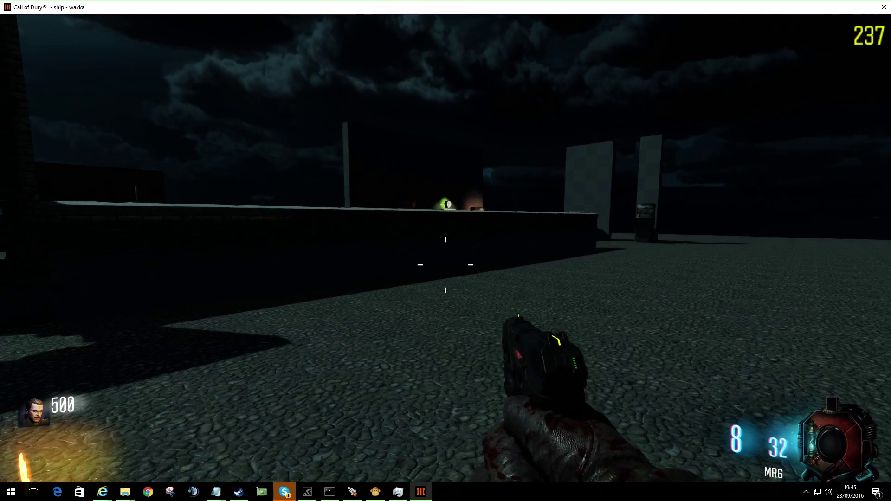
- Walk around the map in-game and throw a grenade to examine the night sky and lighting around the walls and machines
key(shift+w)
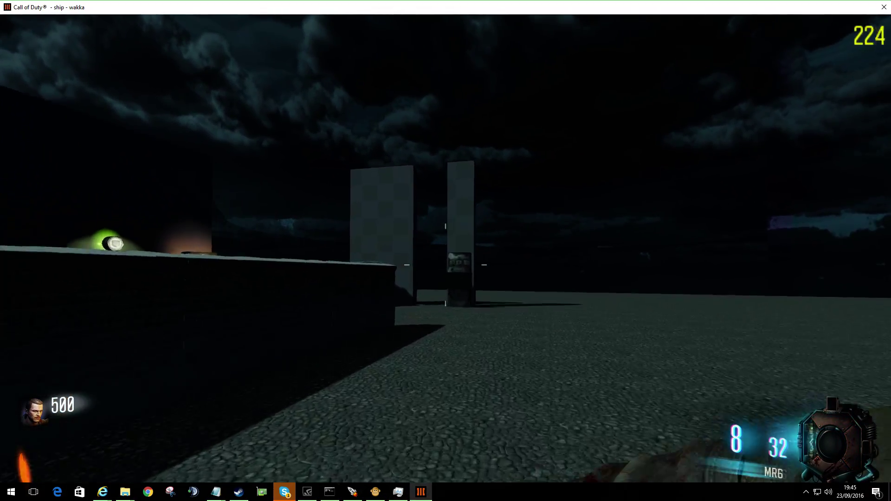
key(w)
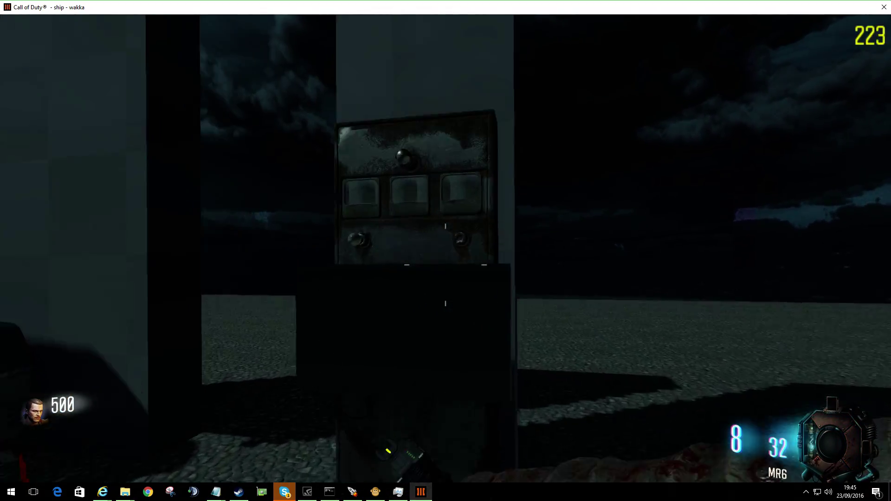
key(w)
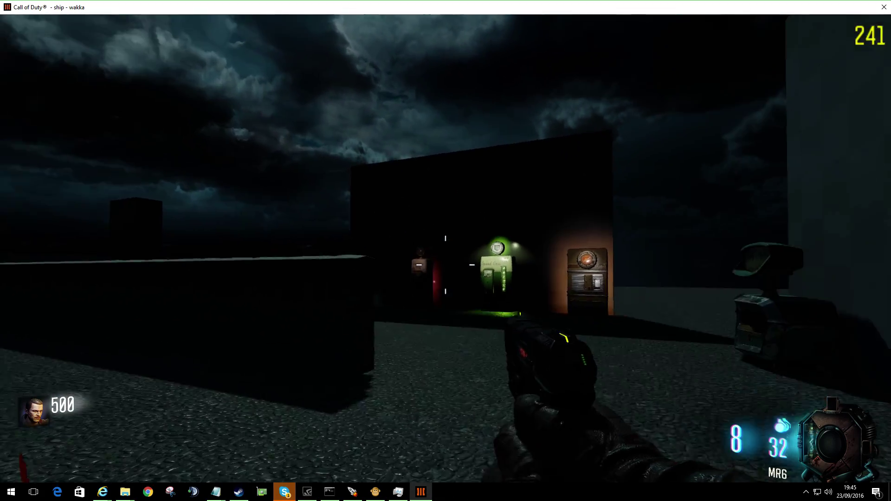
key(w)
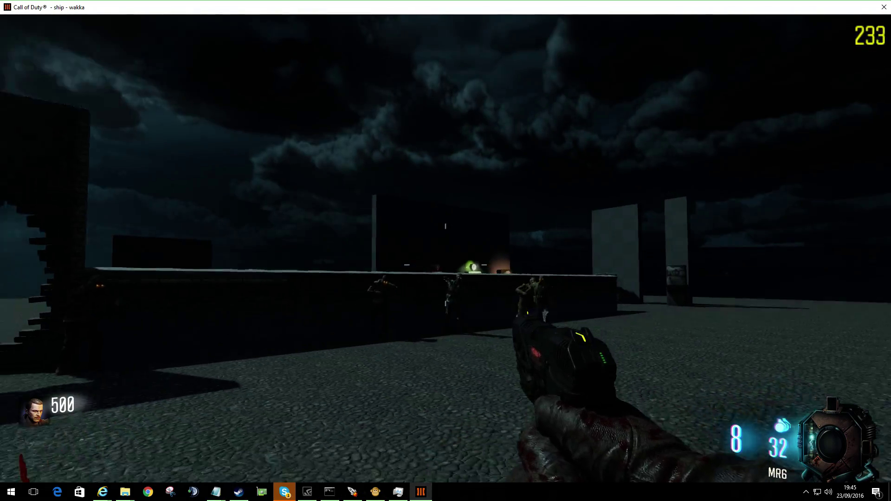
key(g)
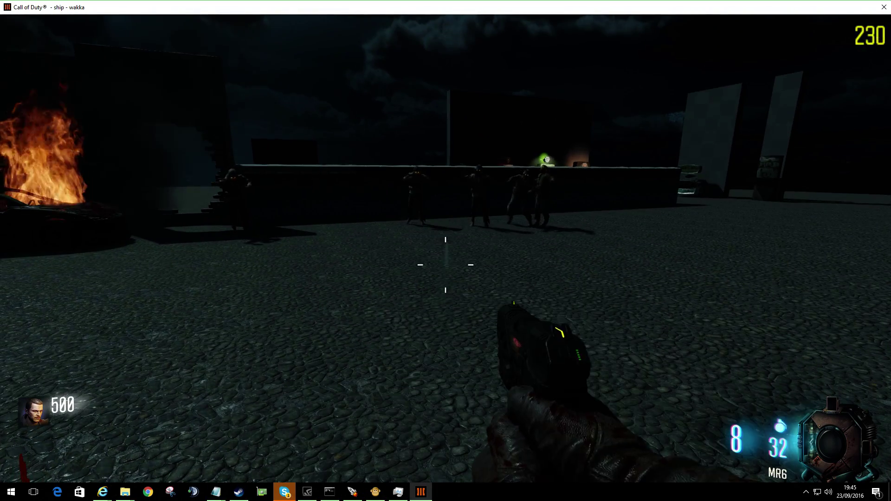